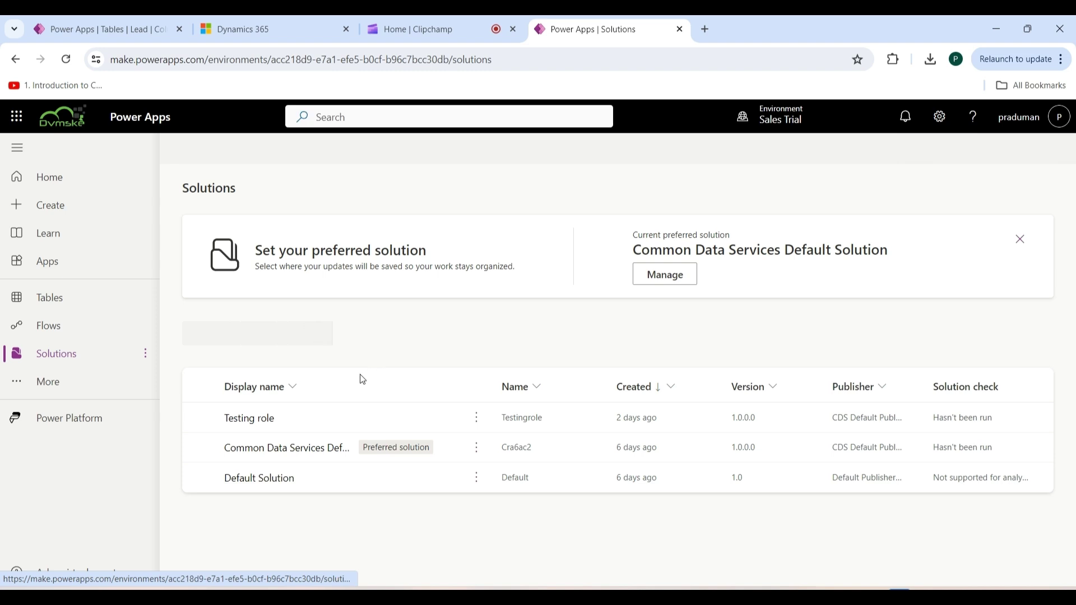
Step: Open the Testing role solution from All solutions and reach the New > Automation > Process options
click(383, 336)
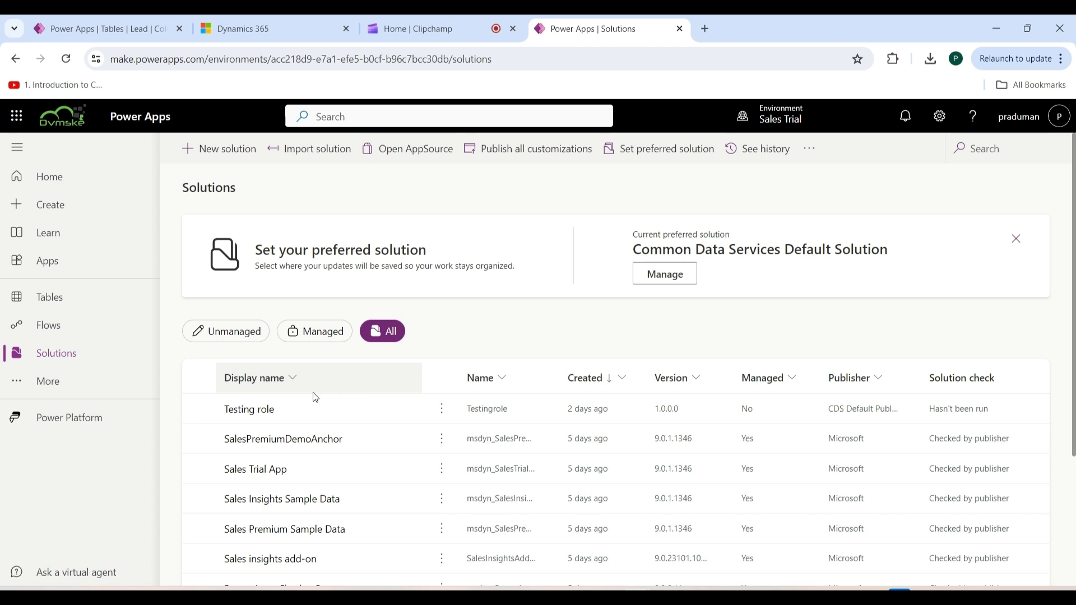
click(249, 409)
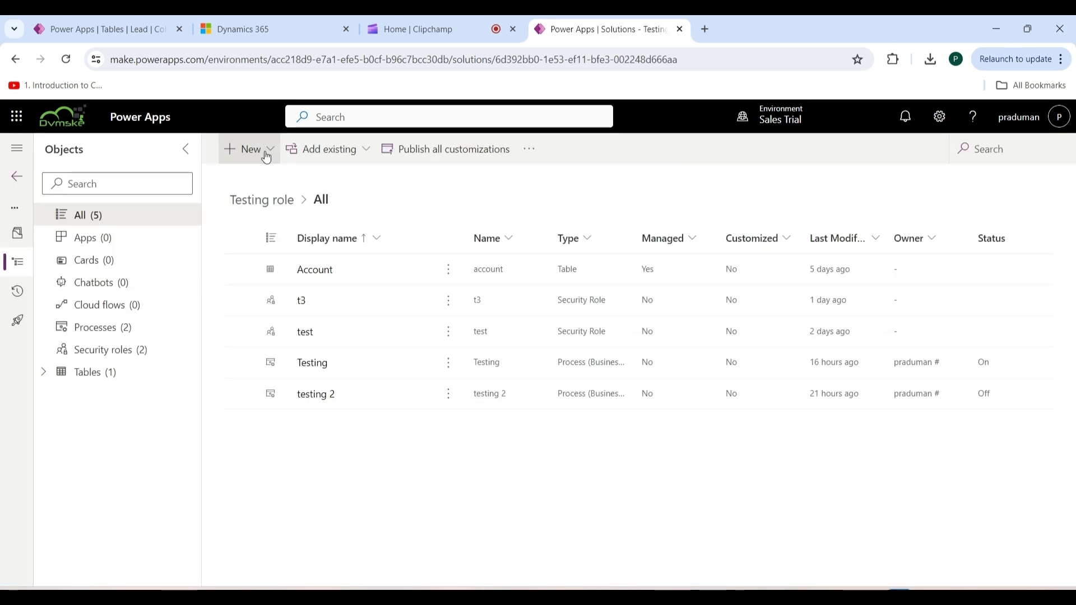
click(272, 153)
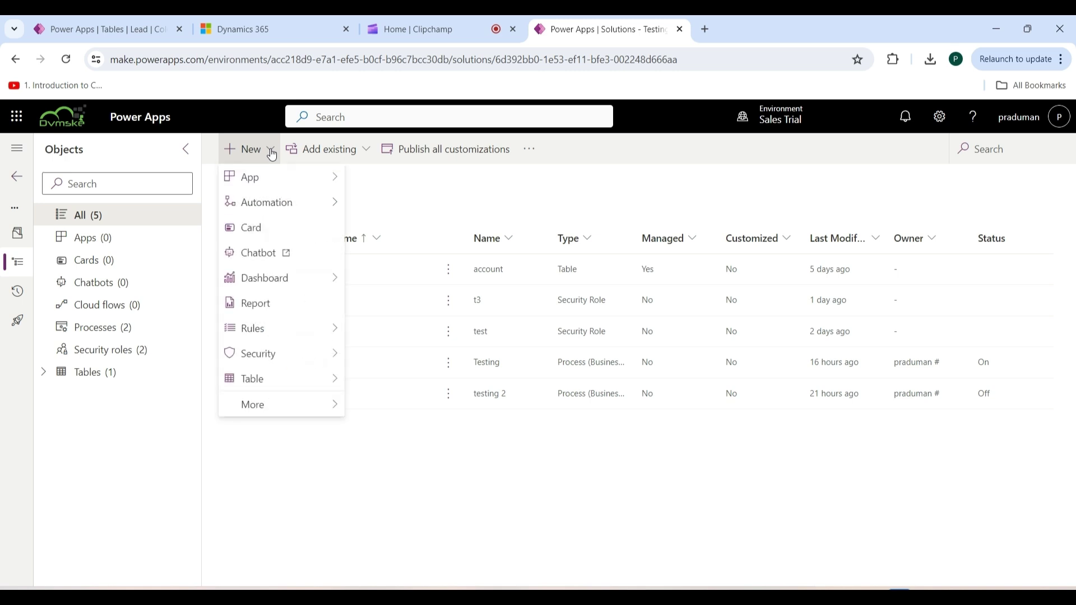
mouse_move(283, 205)
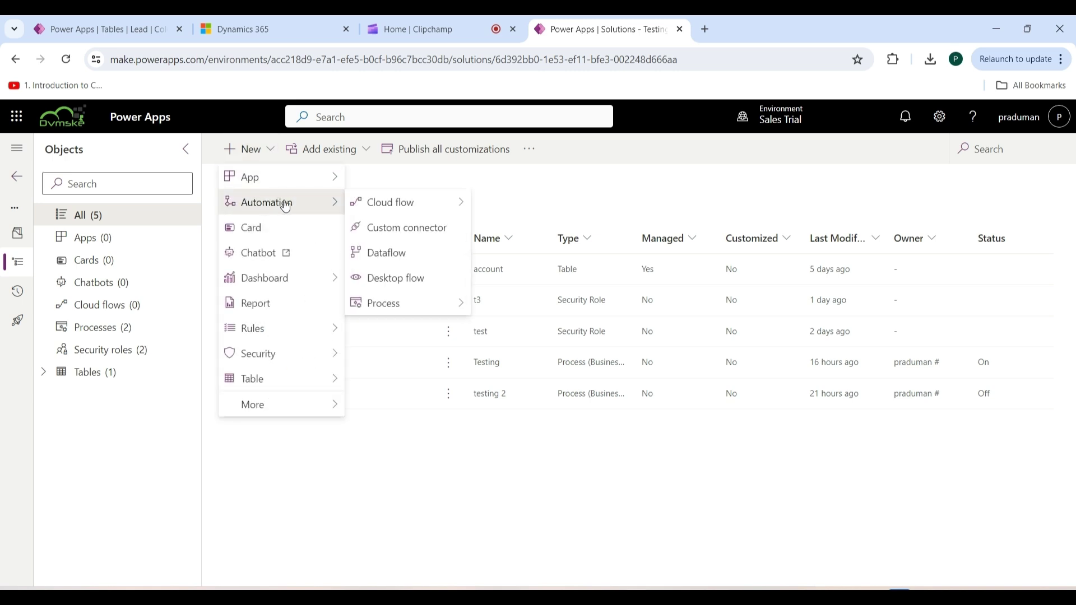
mouse_move(391, 211)
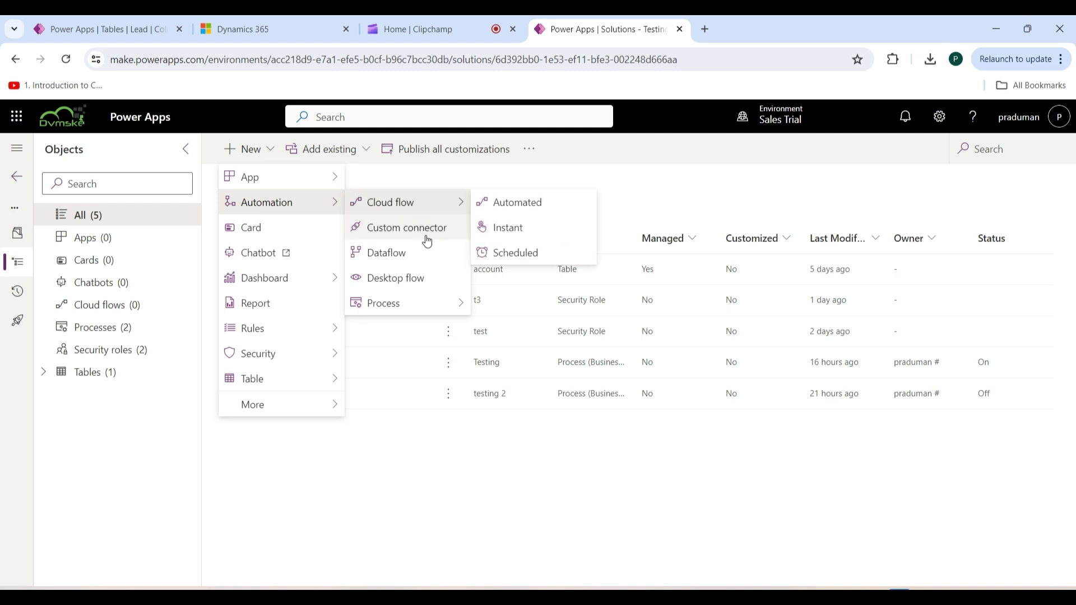
mouse_move(422, 302)
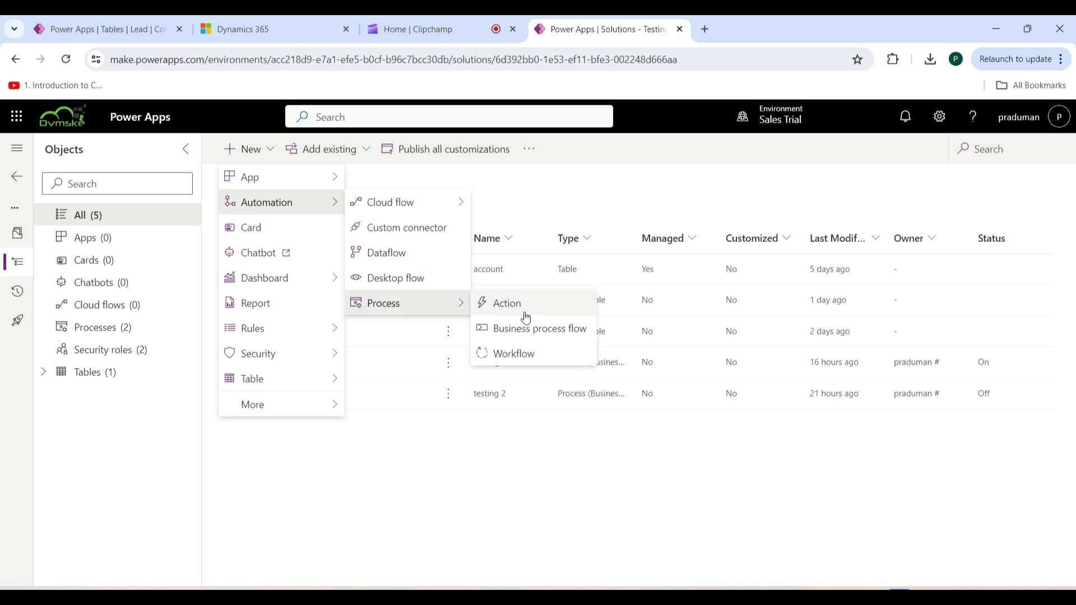
Step: Start a business process flow with display name 'Test Business Process Flow' and name testbusinessprocessflow
click(551, 329)
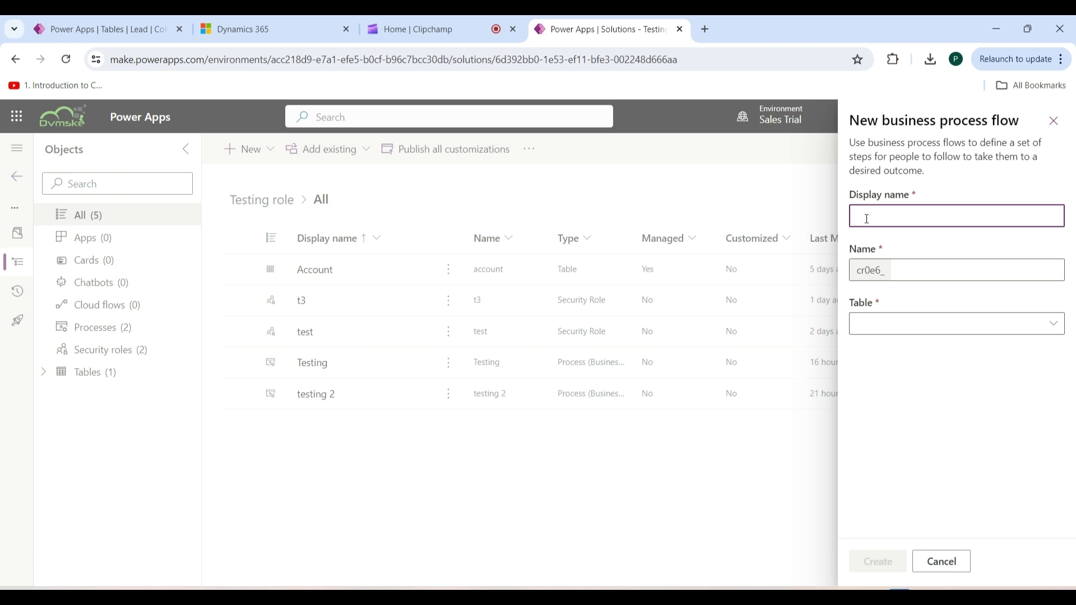
text(Test Business Process Flow)
click(915, 249)
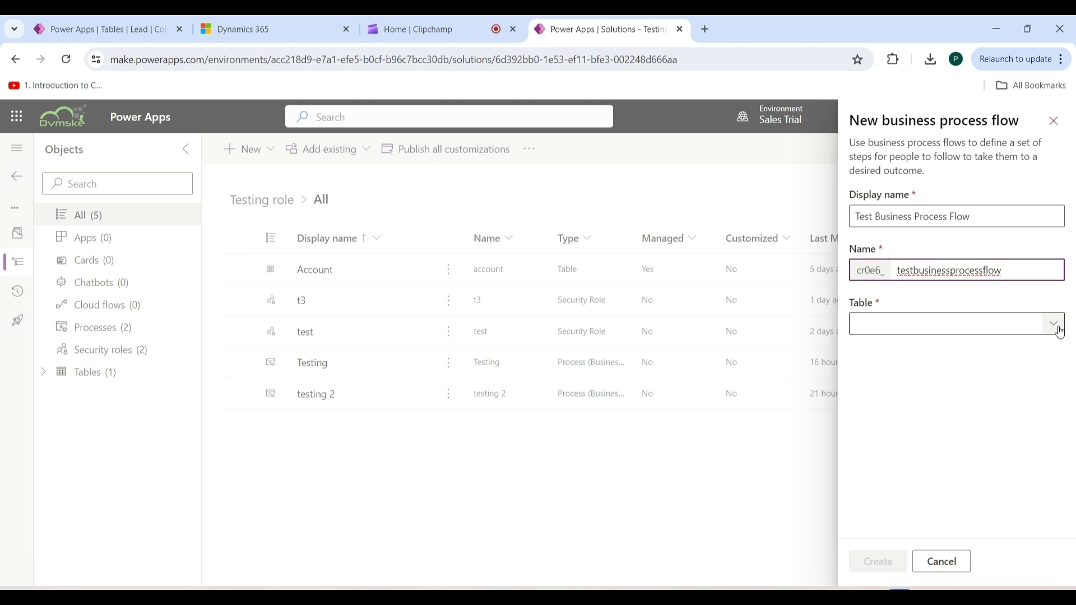
Step: Choose Lead as the flow's table and create Test Business Process Flow
click(1059, 330)
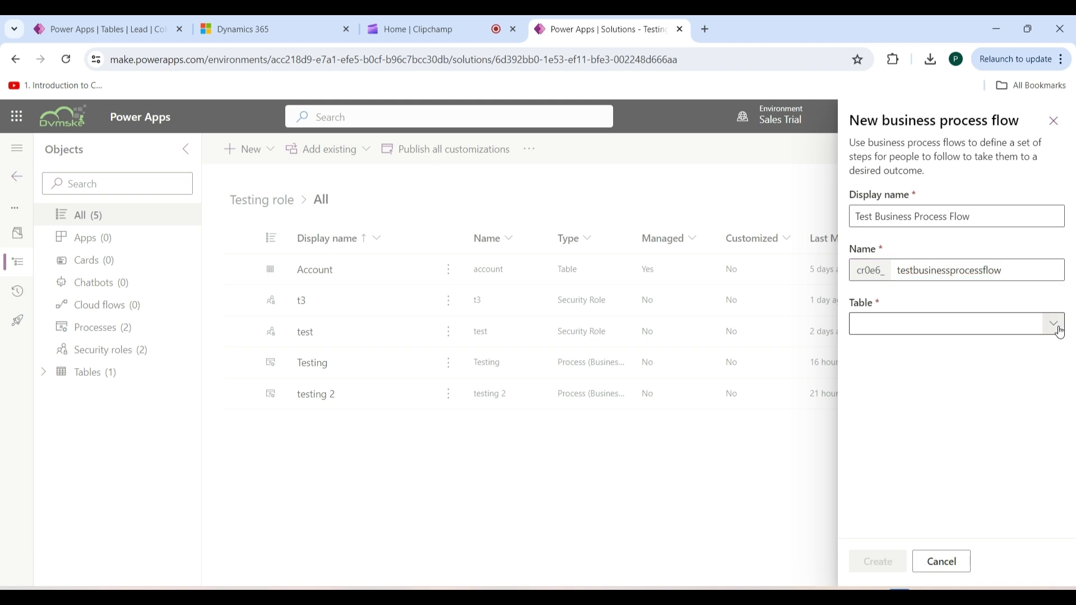
click(1058, 329)
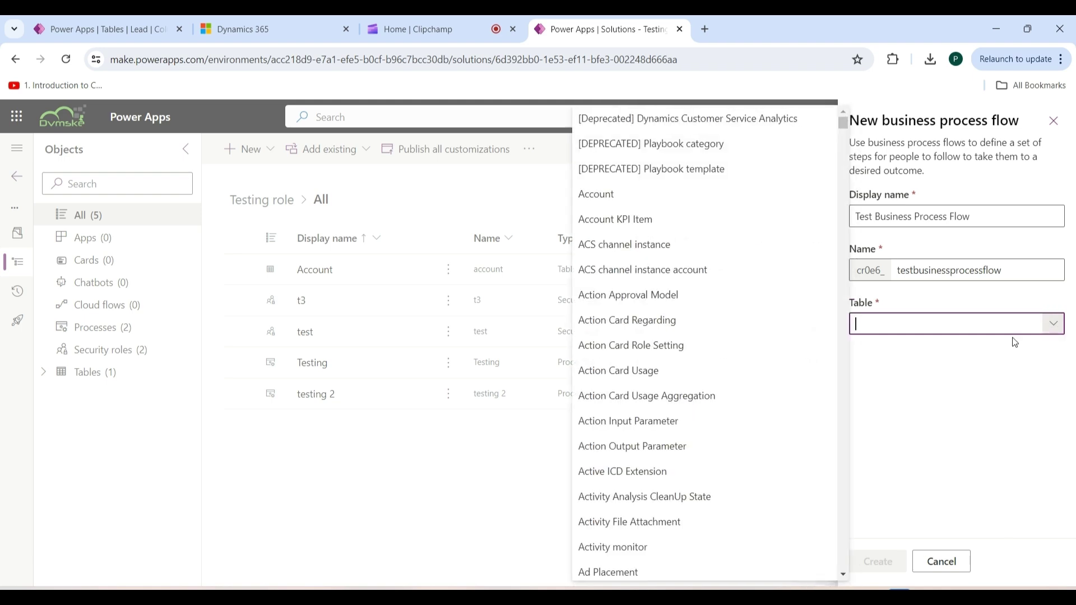
text(E)
scroll(633, 319, down, 15)
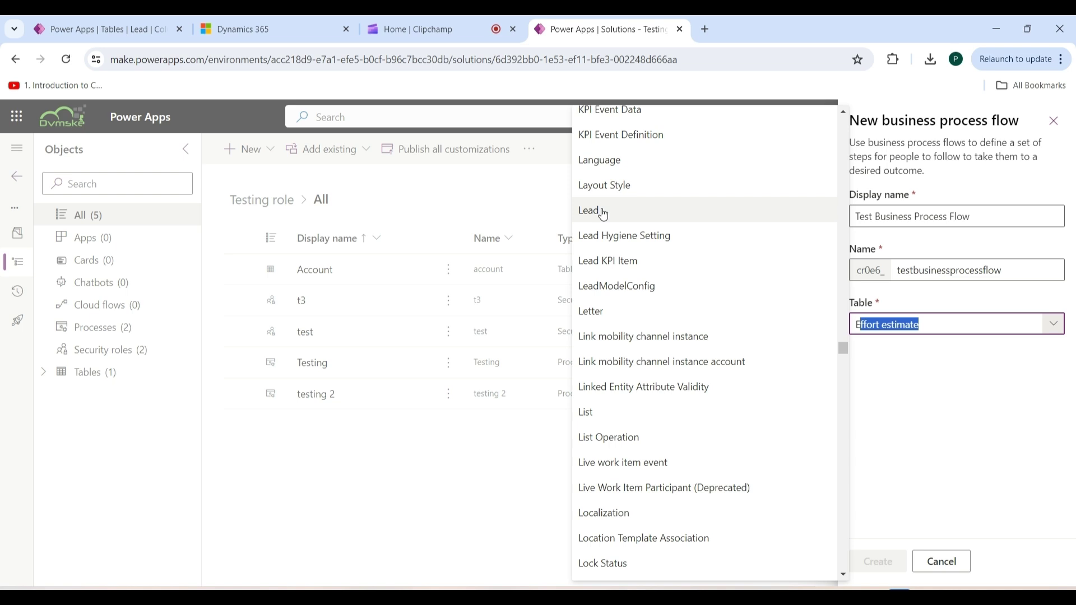
click(603, 212)
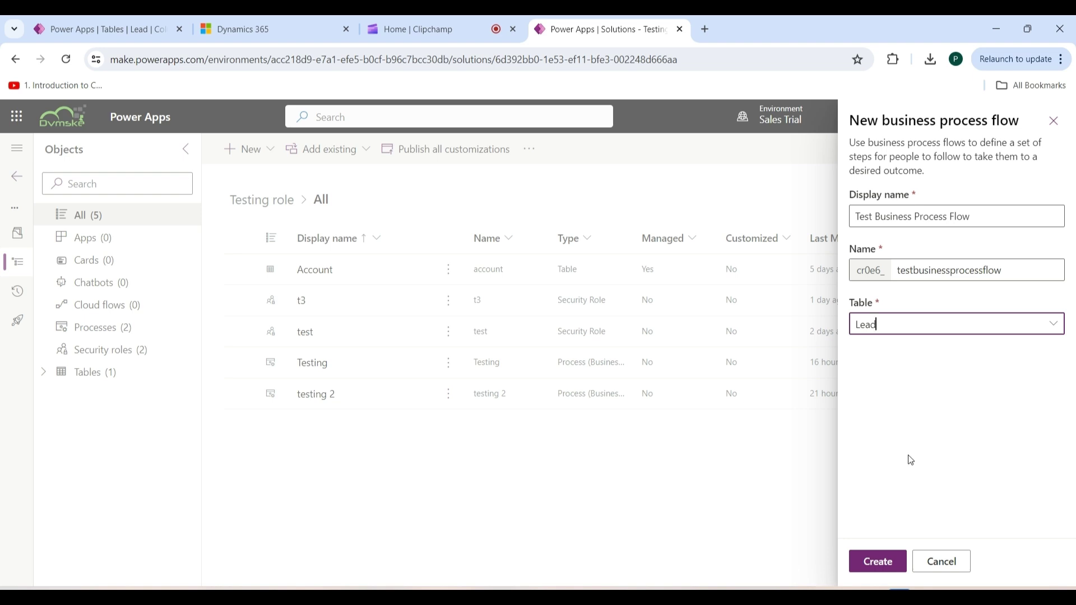
click(880, 561)
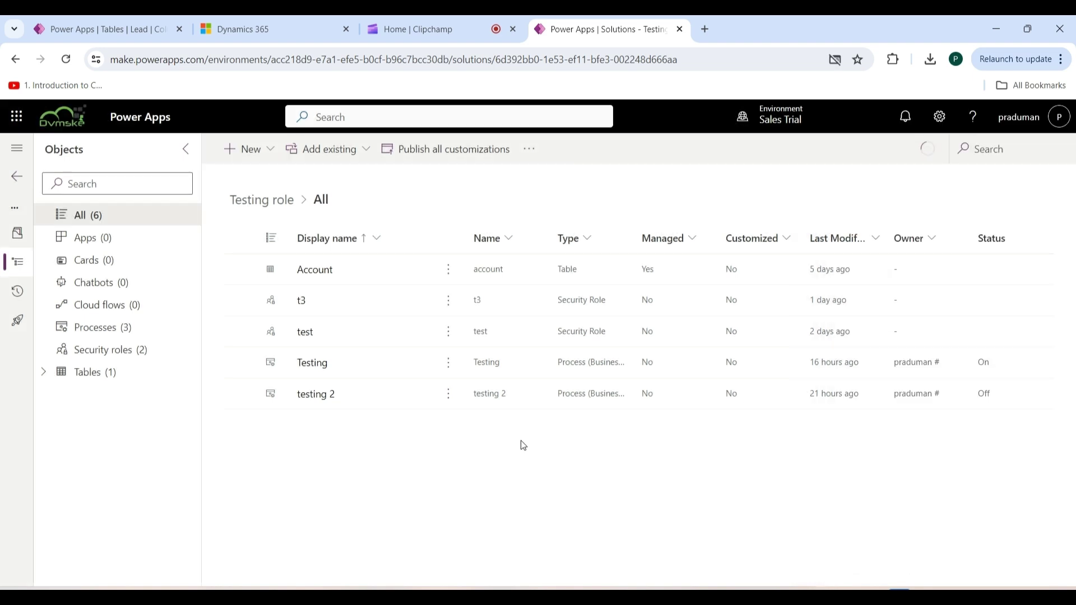
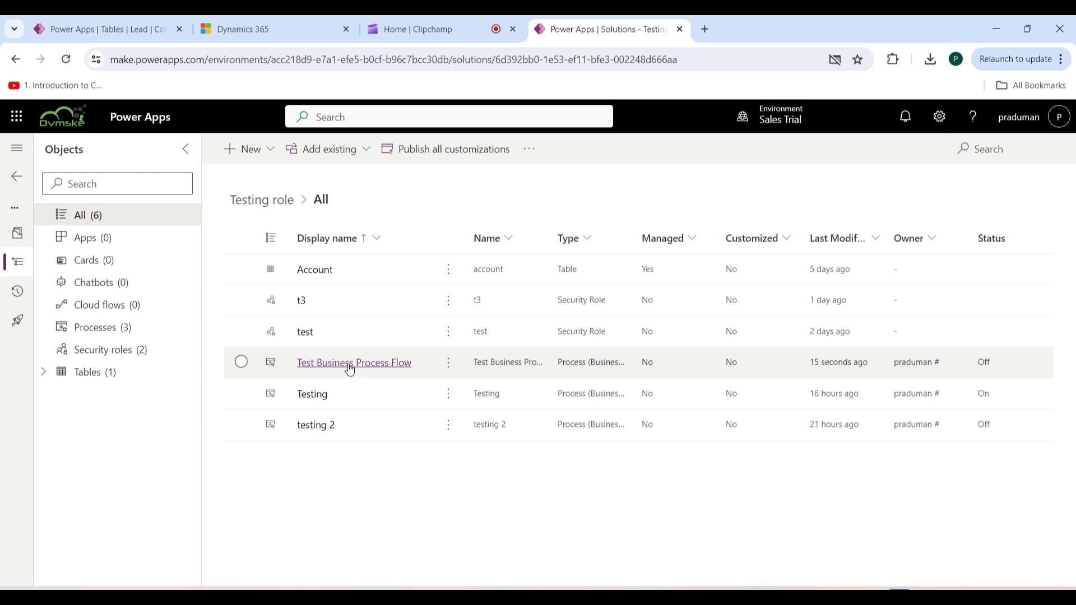
Step: Open the Test Business Process Flow in the designer and review the flow's and Lead stage's properties
click(377, 369)
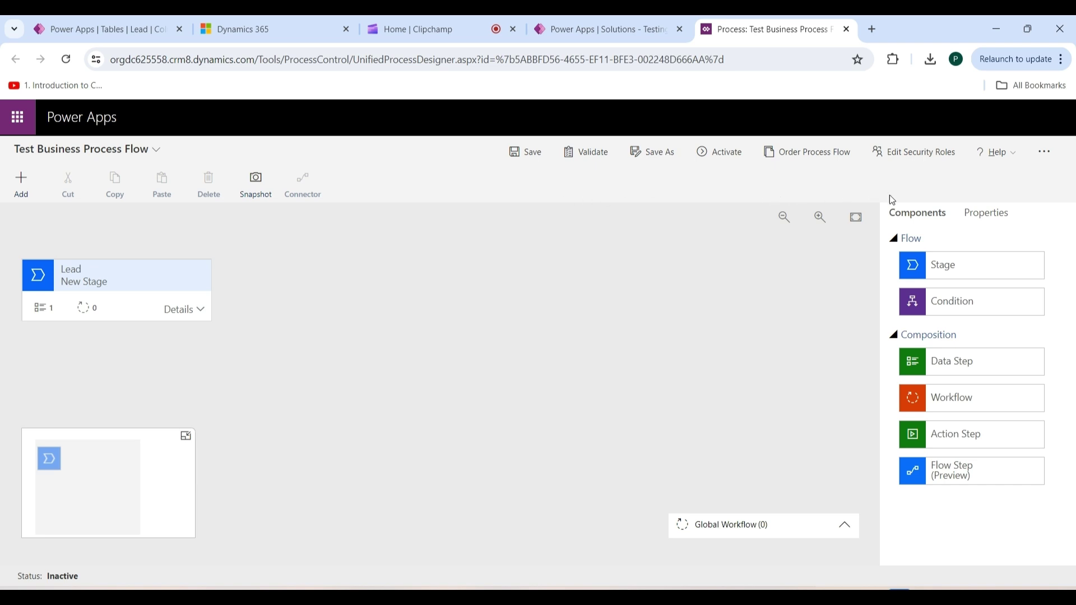
click(980, 217)
click(917, 213)
click(179, 286)
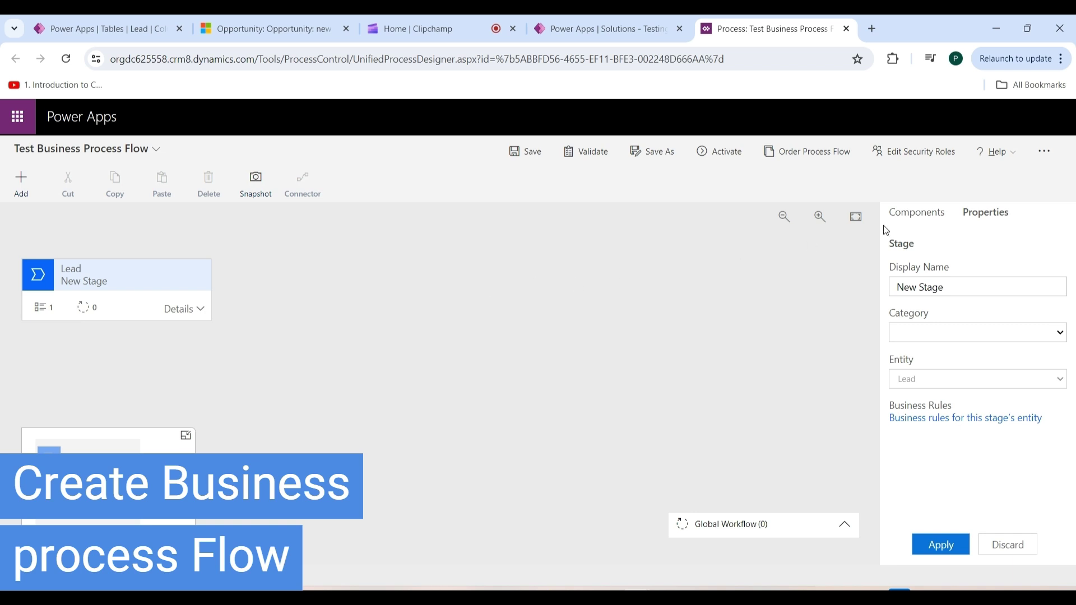
click(930, 214)
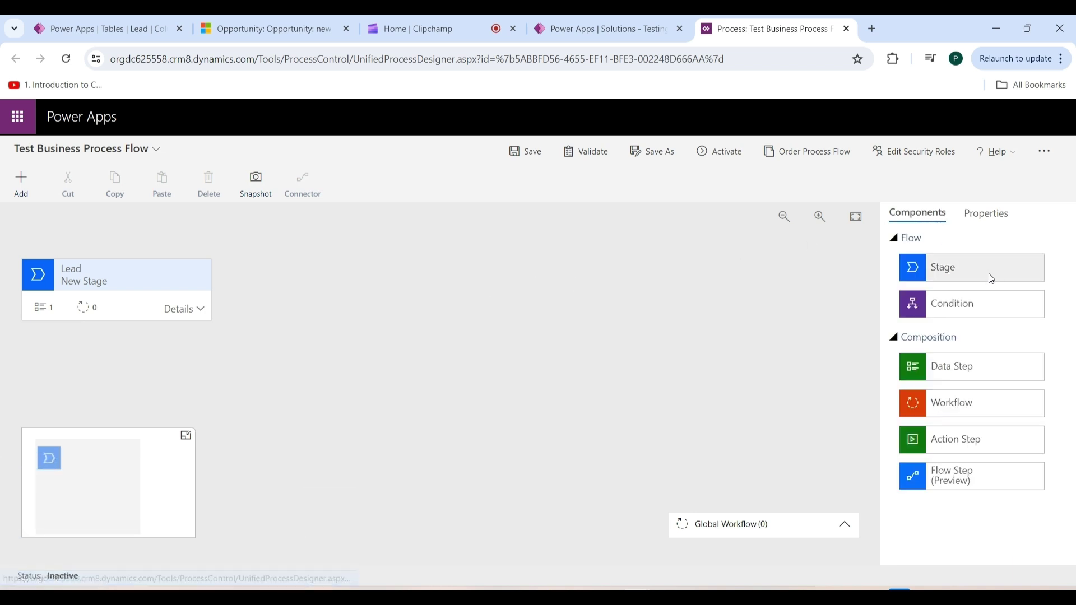
Step: Drop a new Stage beside Lead and rename the first stage 'Details'
drag(985, 274, 236, 298)
click(142, 277)
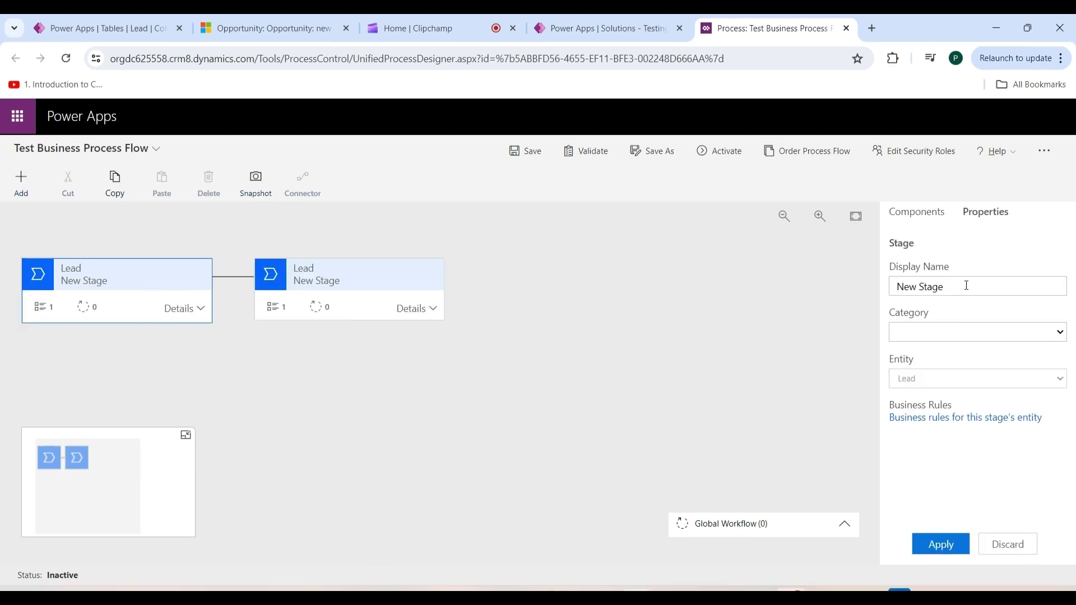
drag(959, 282, 883, 290)
key(BackSpace)
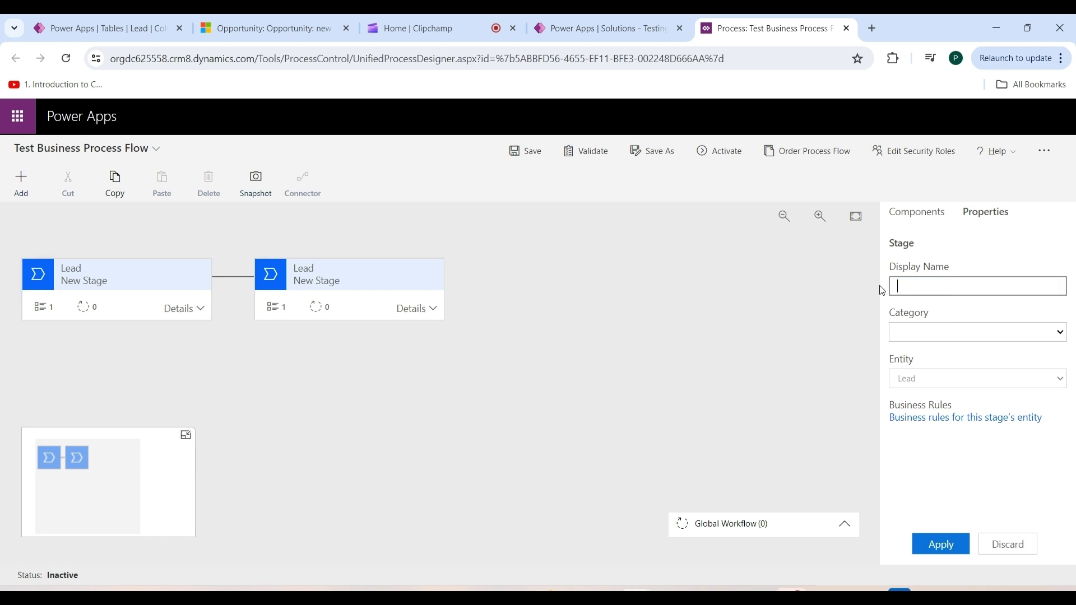
text(Details)
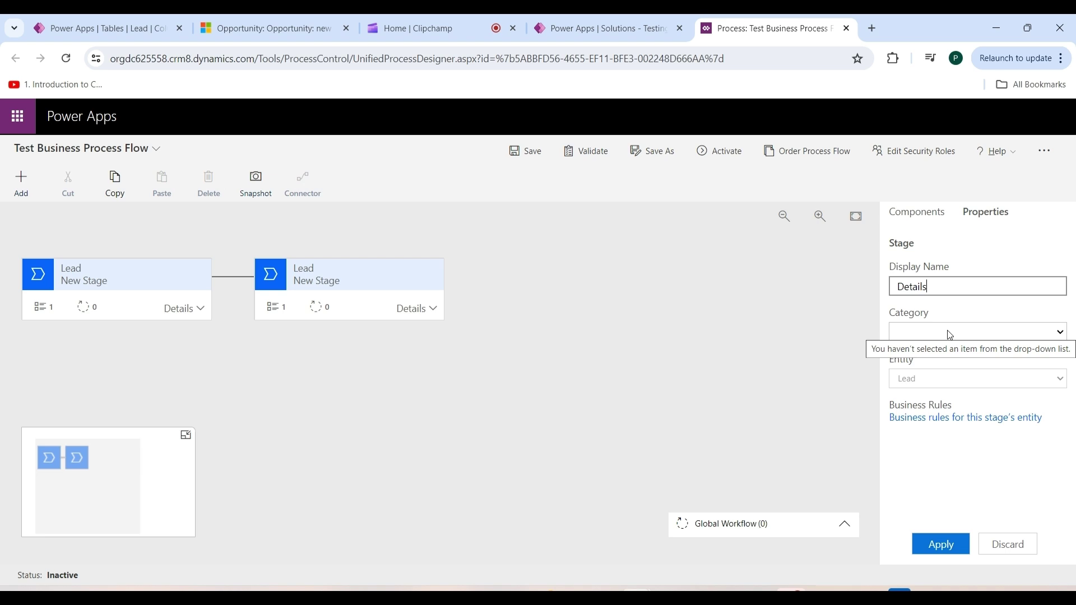
click(1061, 334)
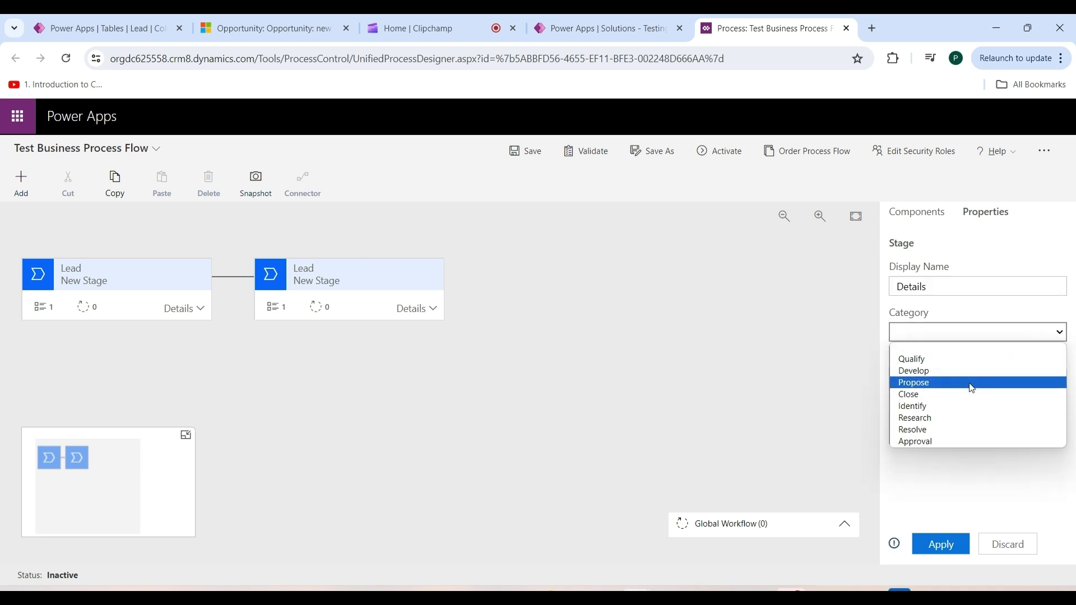
click(967, 308)
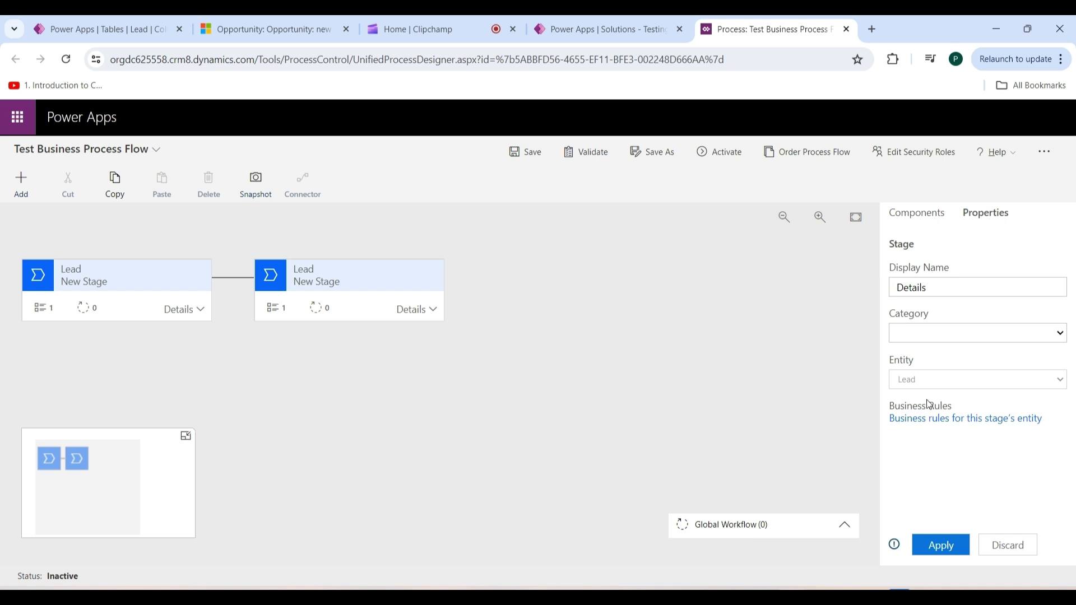
click(939, 547)
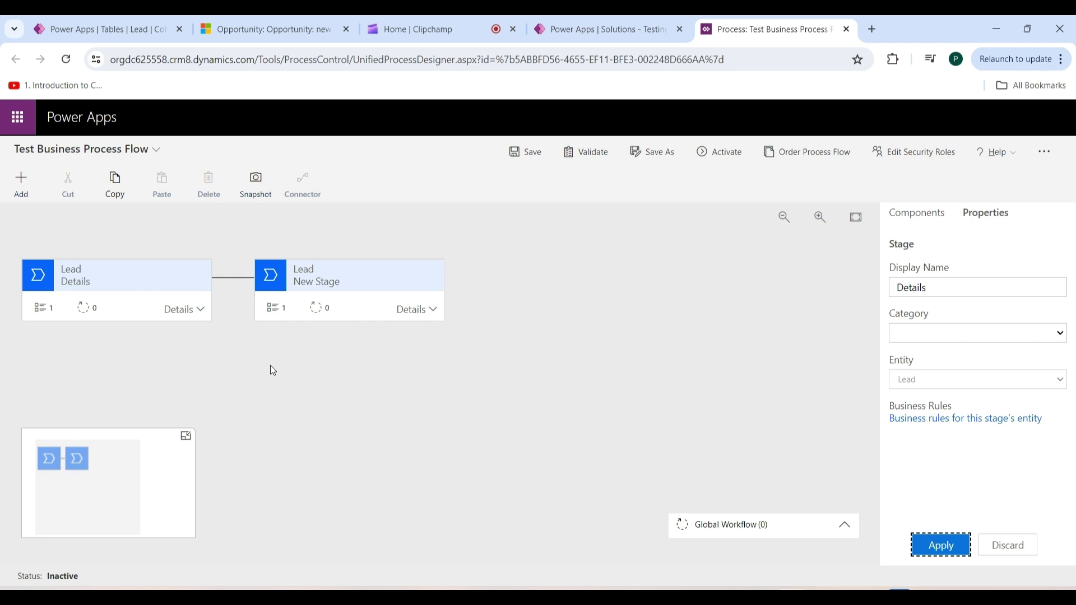
click(200, 310)
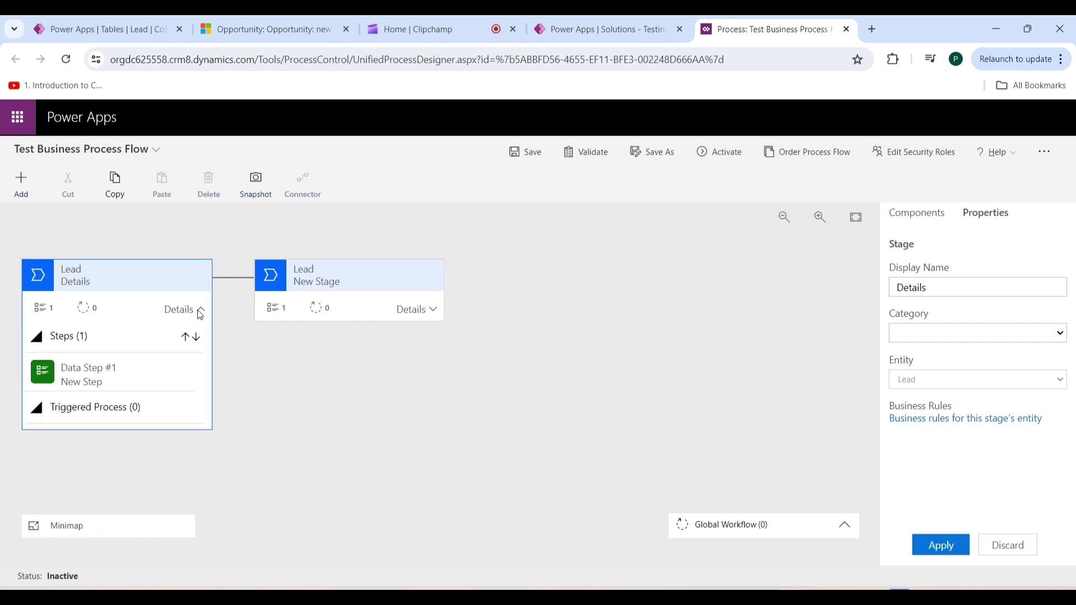
Step: Bind the Details stage's Data Step #1 to the Existing Account? field, left not required
click(90, 371)
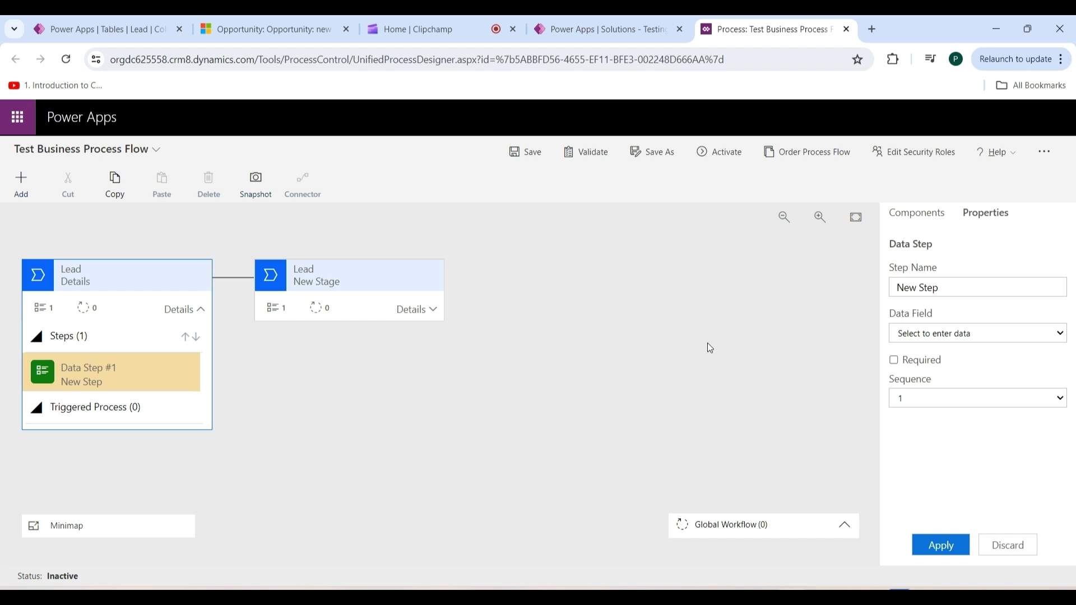
click(1061, 338)
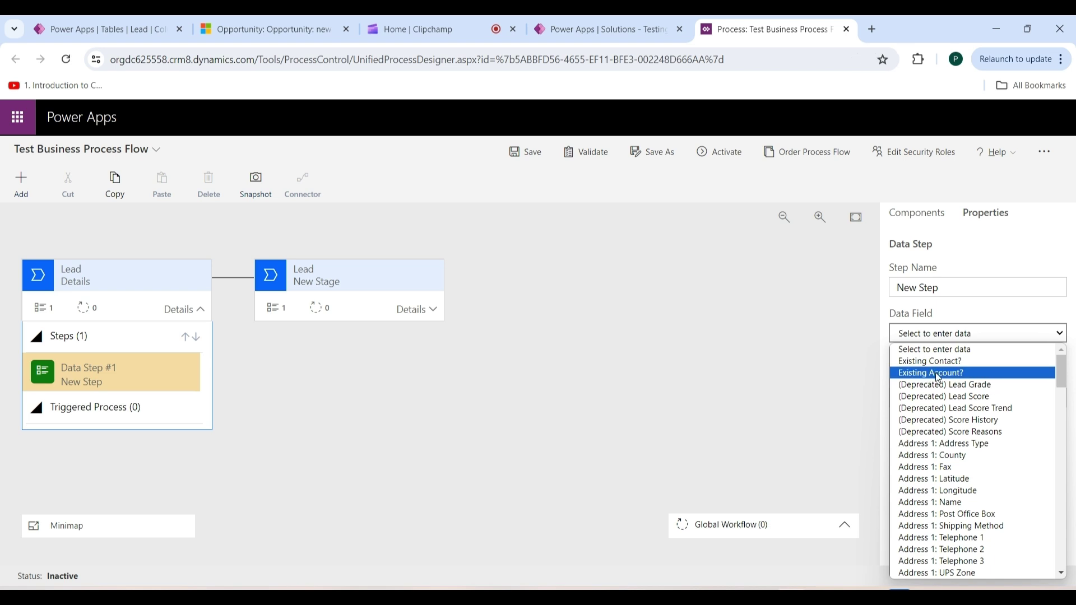
click(937, 373)
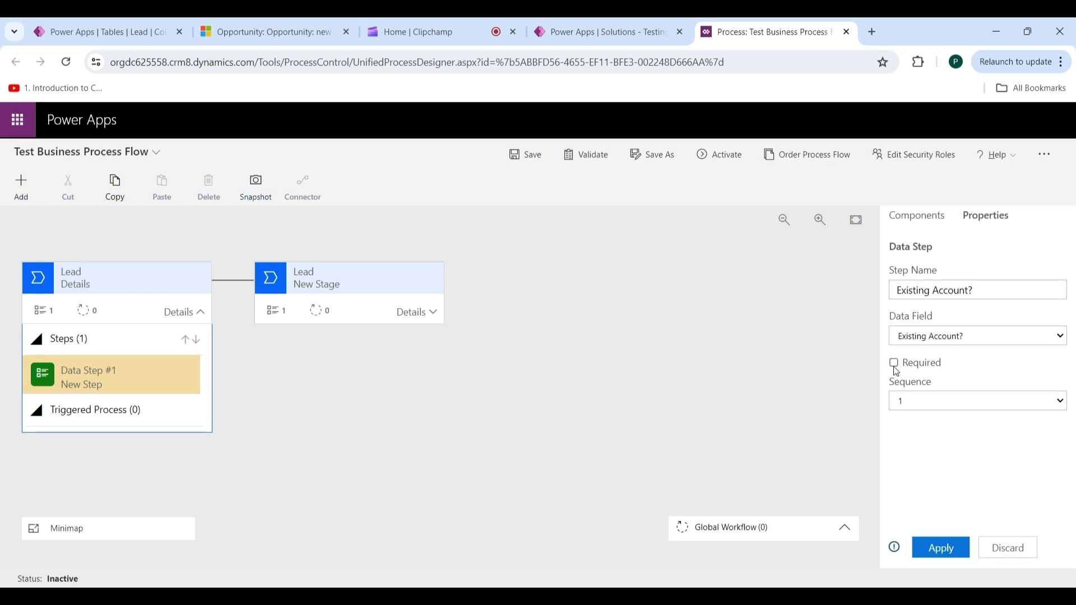
click(895, 364)
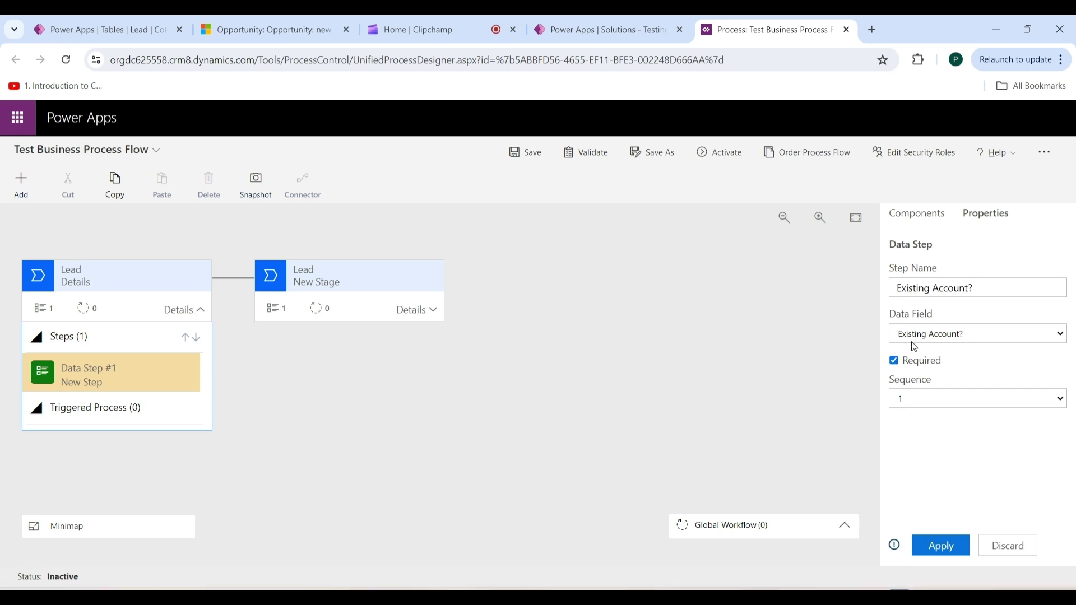
click(894, 361)
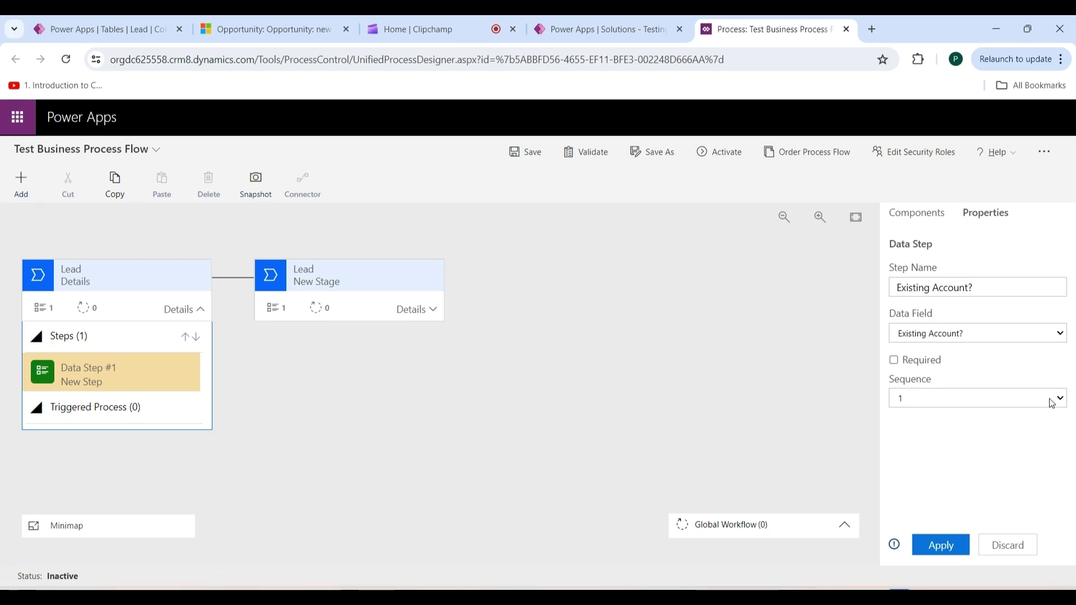
click(944, 538)
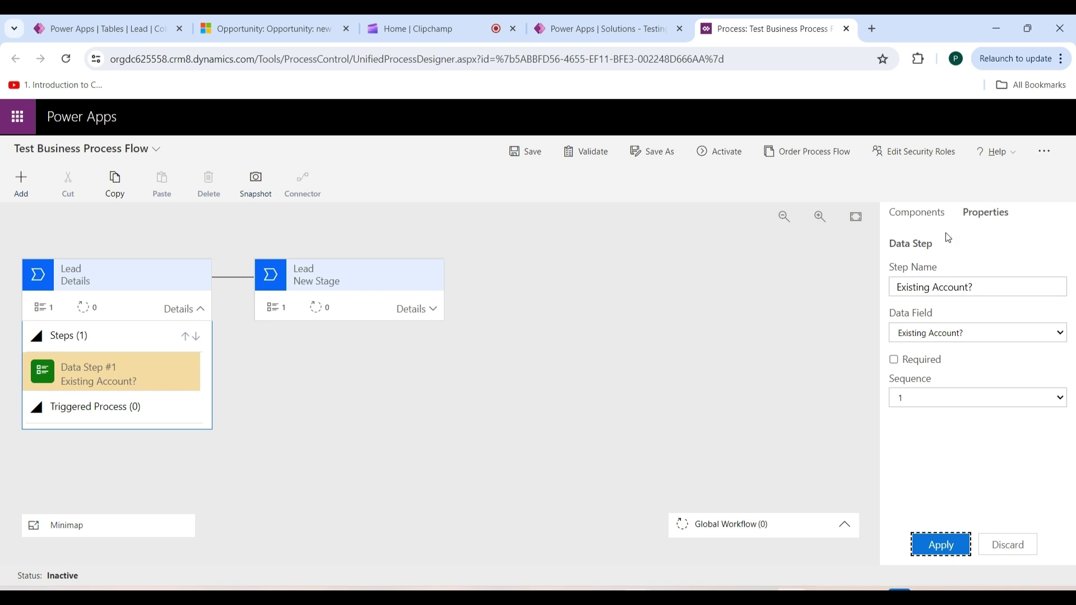
click(931, 220)
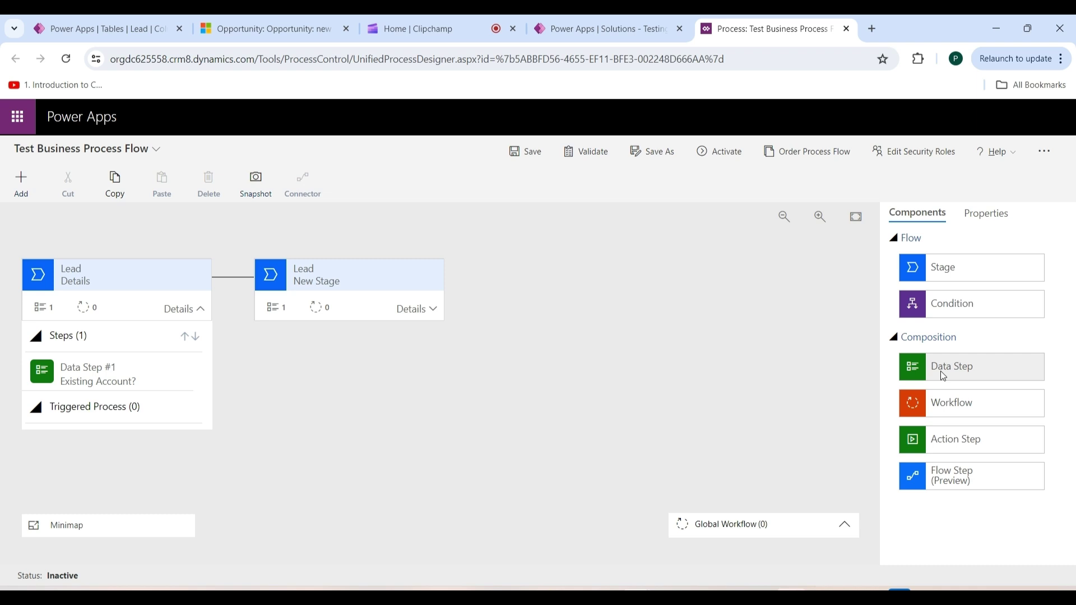
Step: Add Data Step #2 bound to the City field to the Details stage
drag(941, 372, 34, 391)
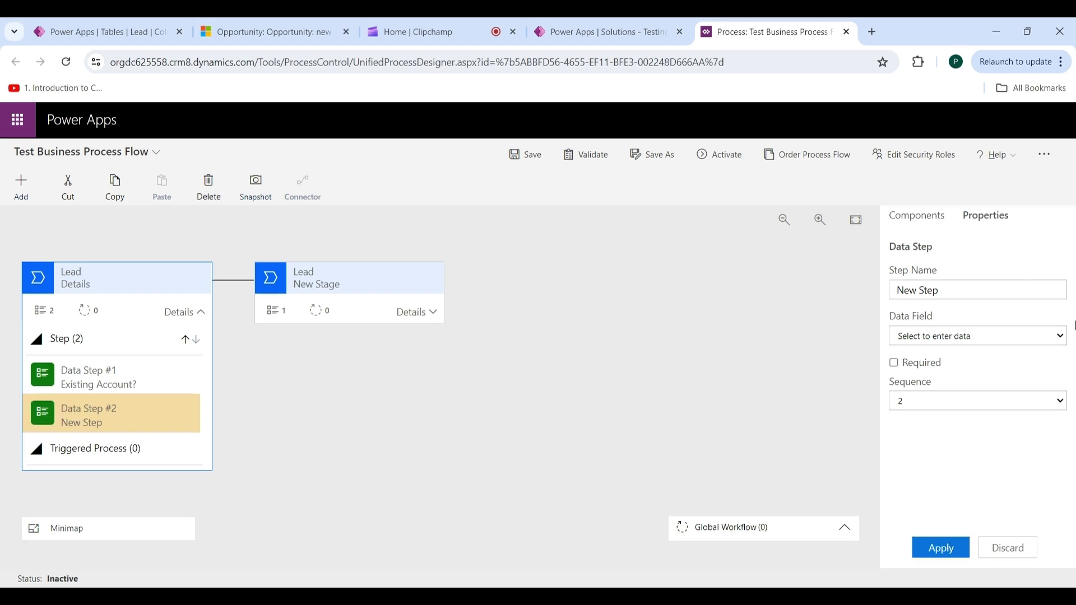
click(1059, 337)
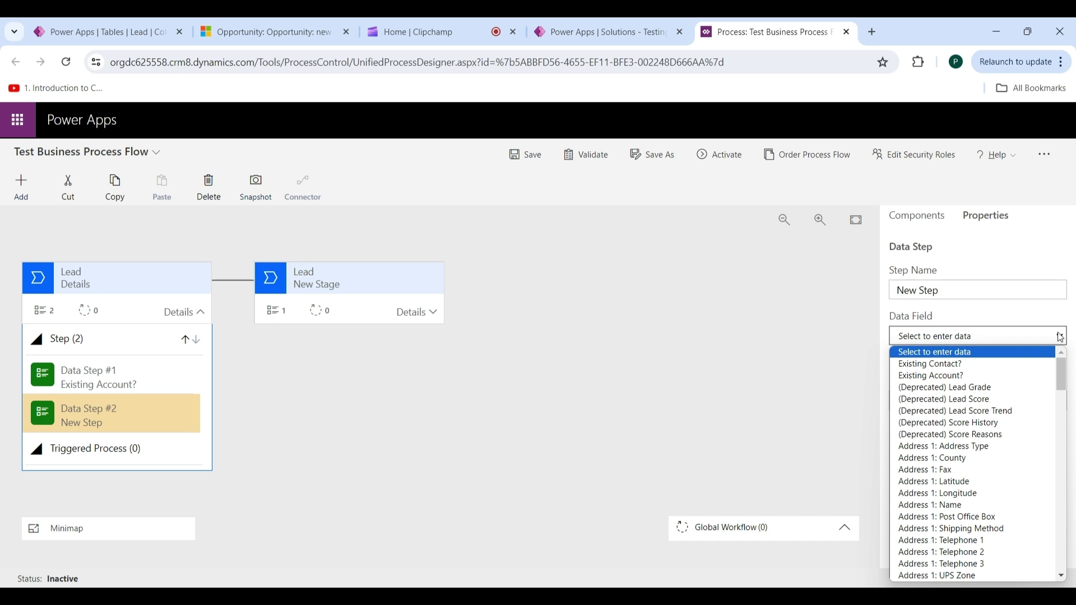
scroll(963, 509, down, 10)
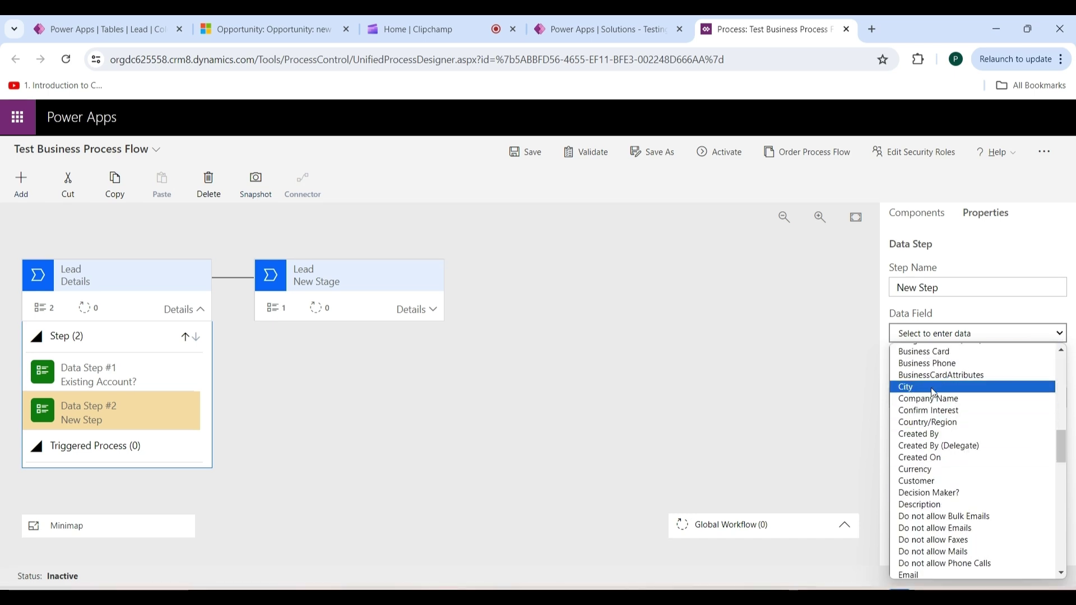
click(919, 387)
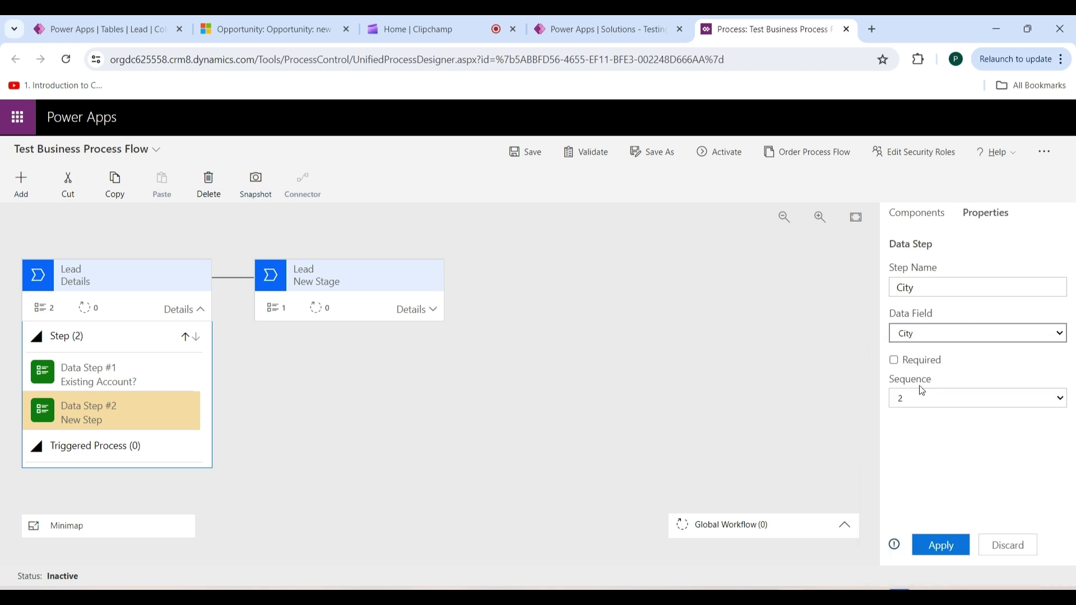
click(939, 546)
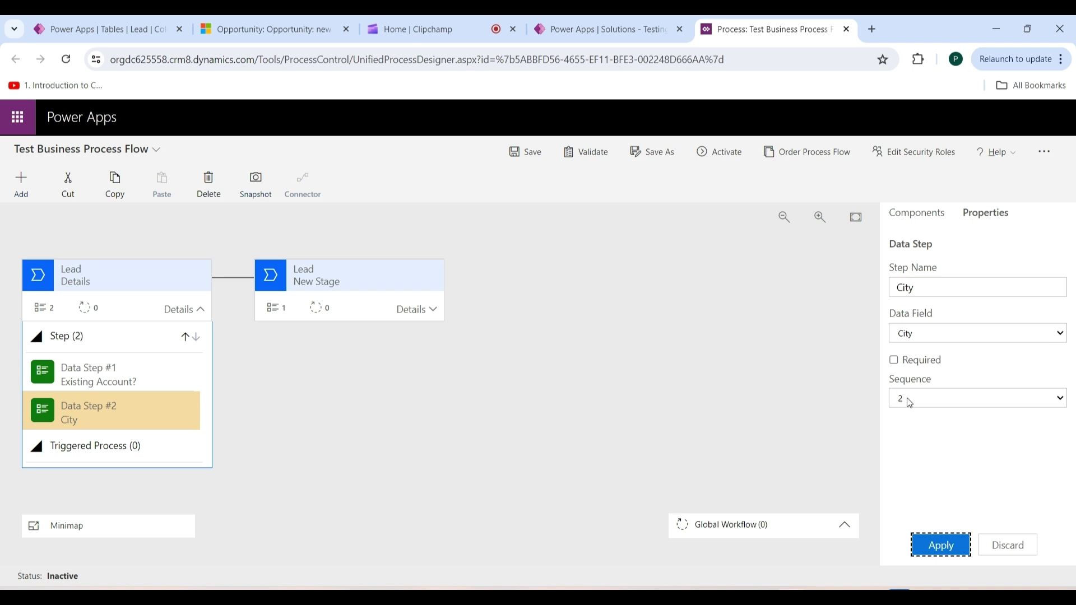
click(106, 372)
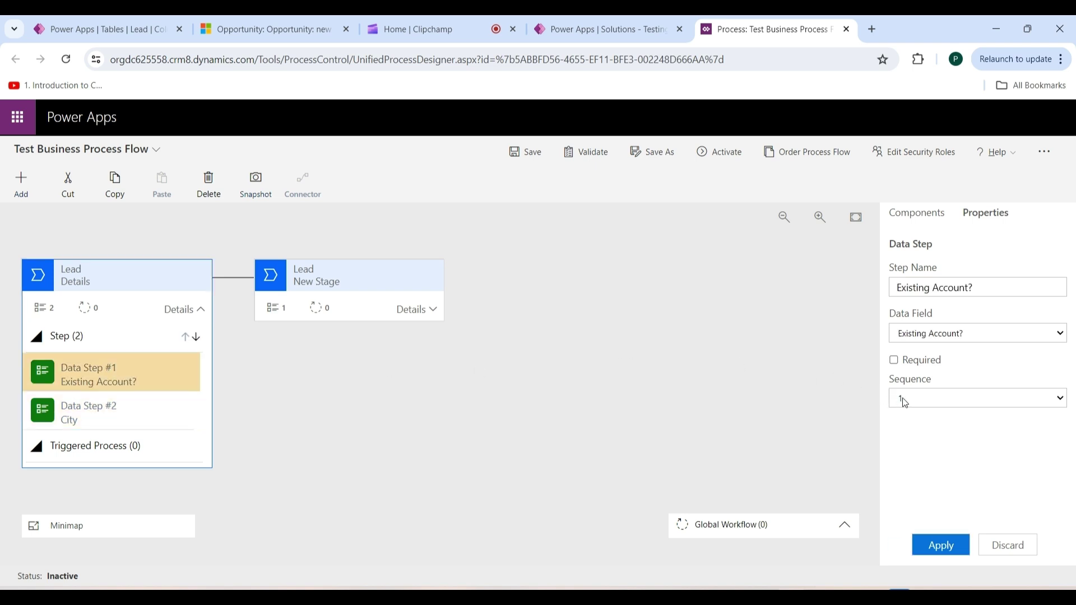
click(130, 413)
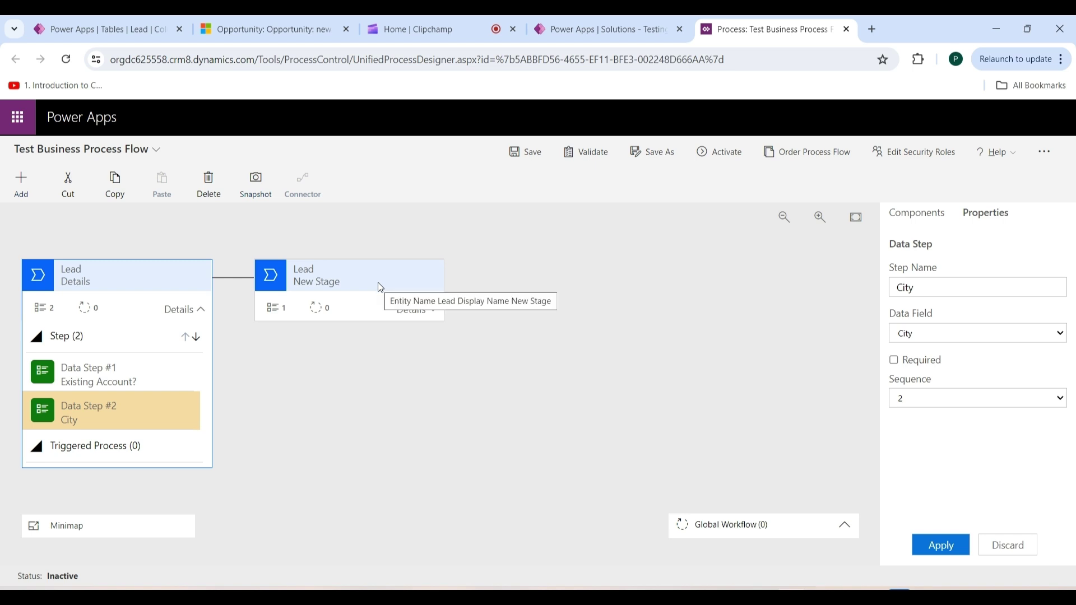
Step: Rename the new stage 'Opp Details' and set its entity to Opportunity
click(377, 283)
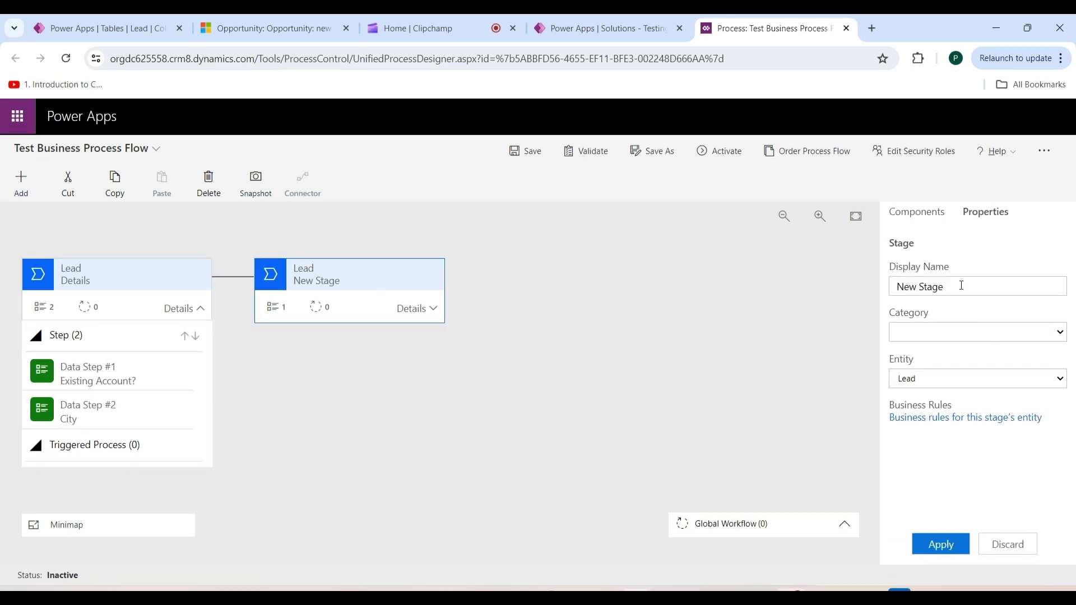
drag(962, 292, 891, 292)
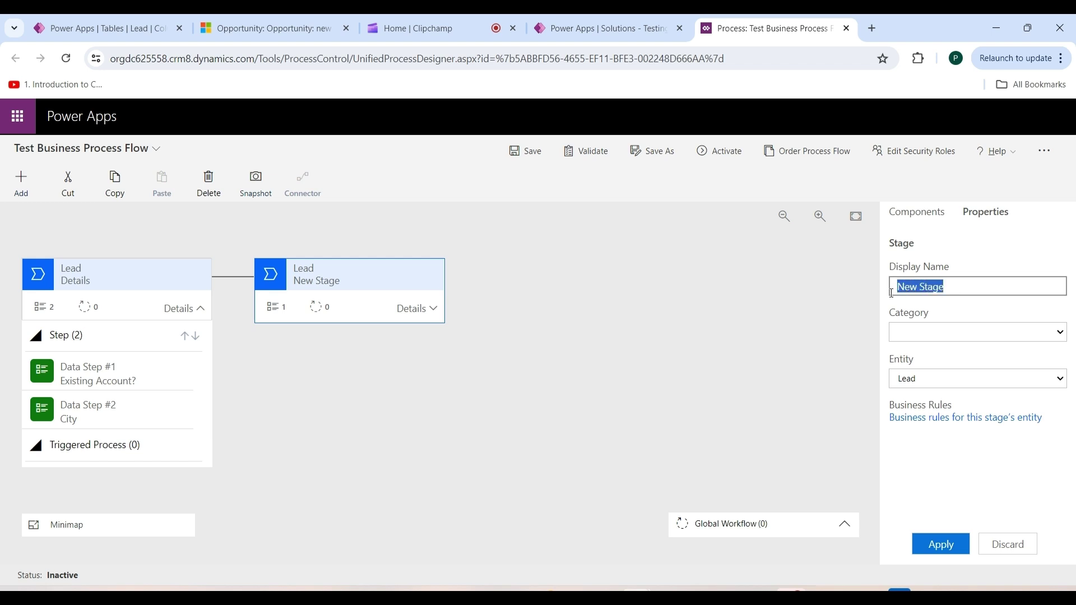
key(BackSpace)
text(Opp Details)
click(1059, 380)
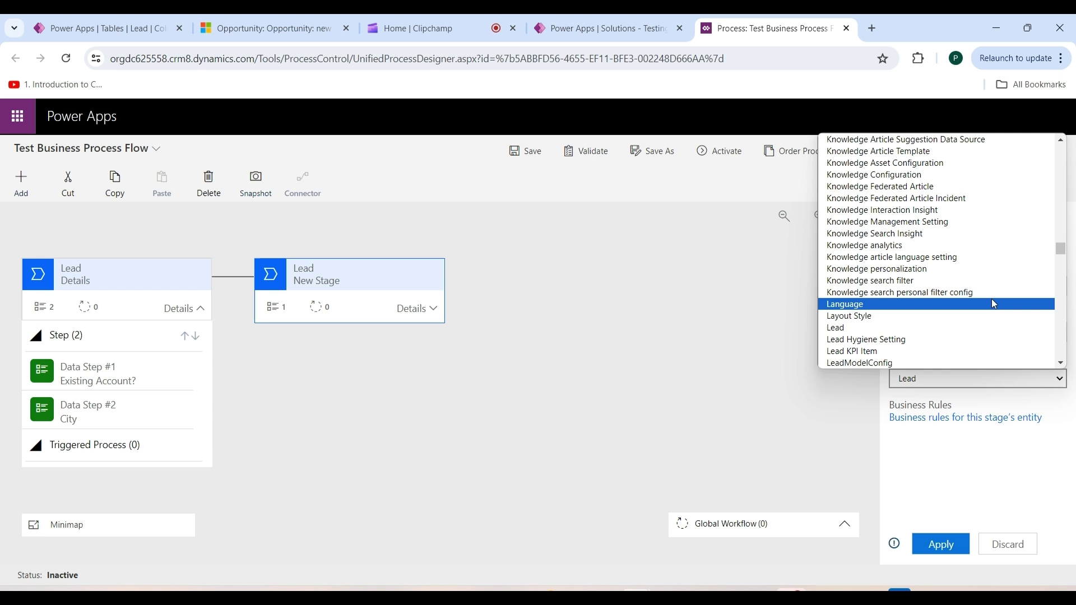
scroll(924, 323, down, 1)
scroll(923, 322, down, 1)
text(opp)
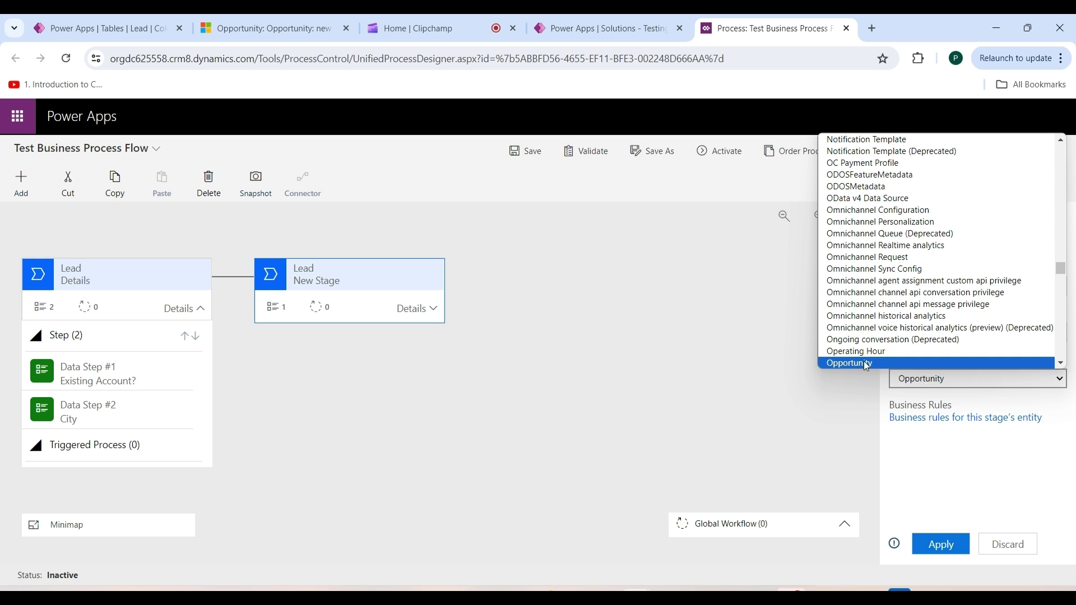
click(867, 363)
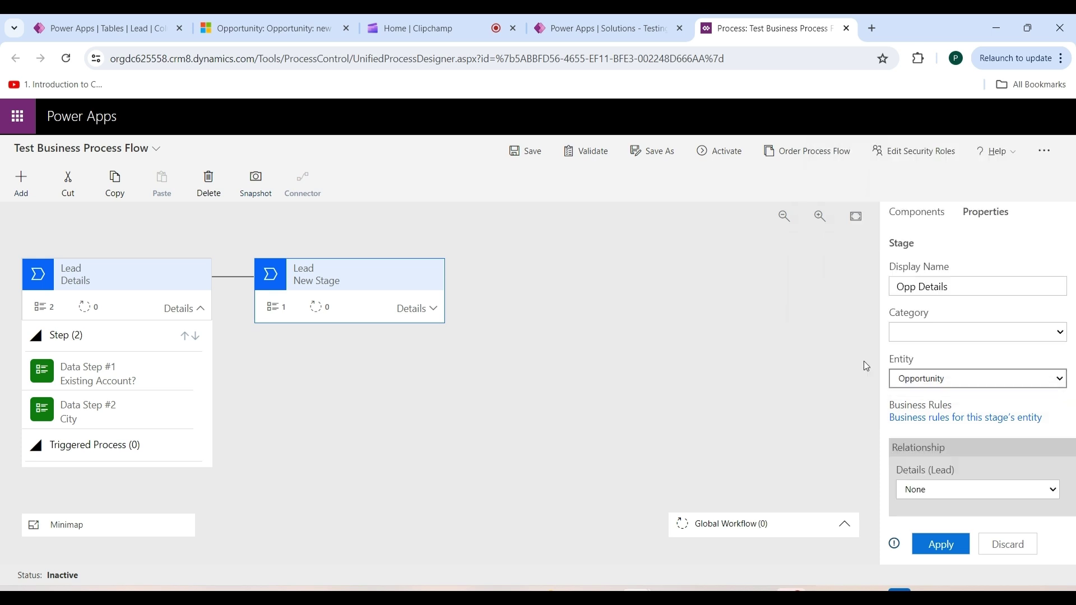
click(946, 545)
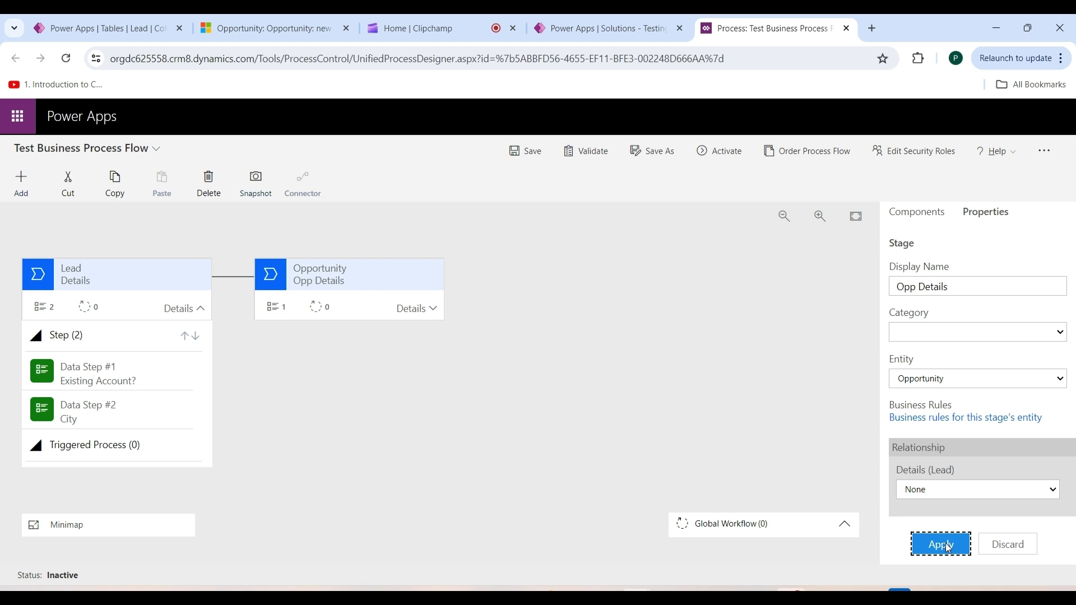
click(431, 310)
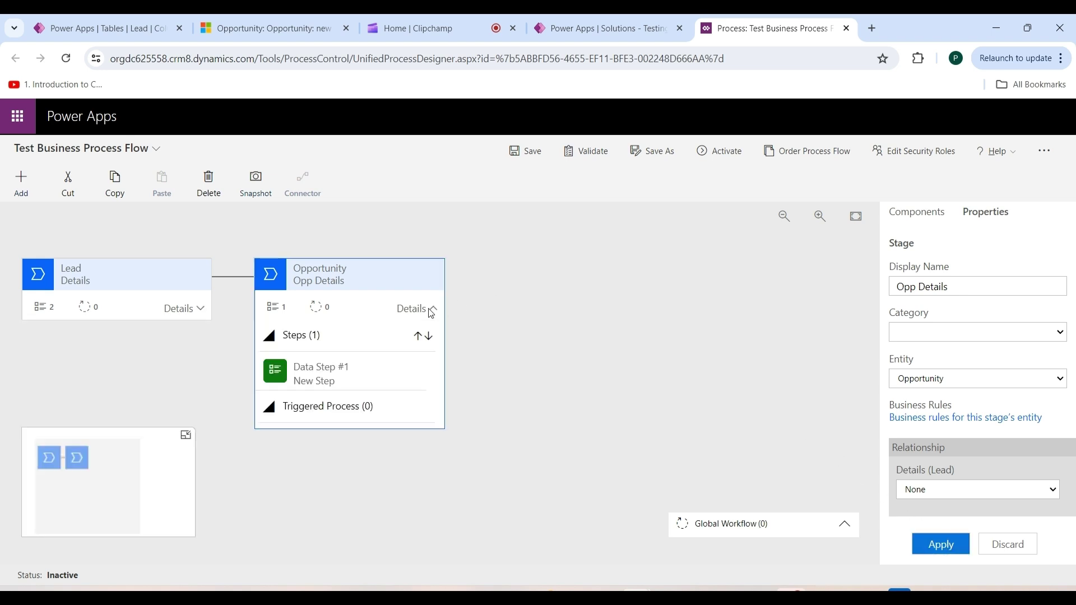
Step: Bind the Opp Details stage's first data step to the Budget amount field
click(338, 379)
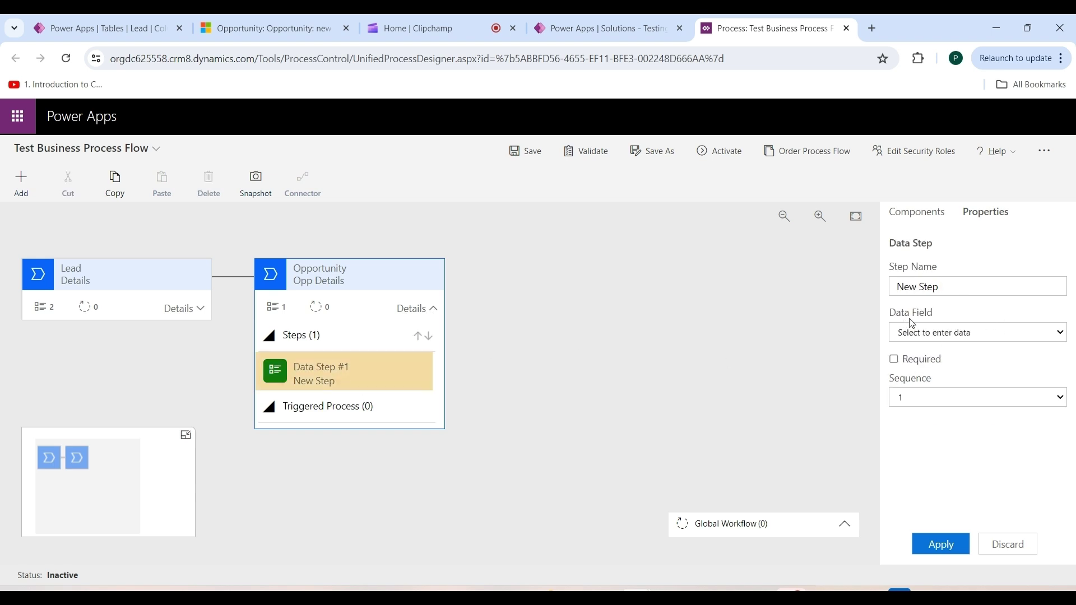
click(1062, 335)
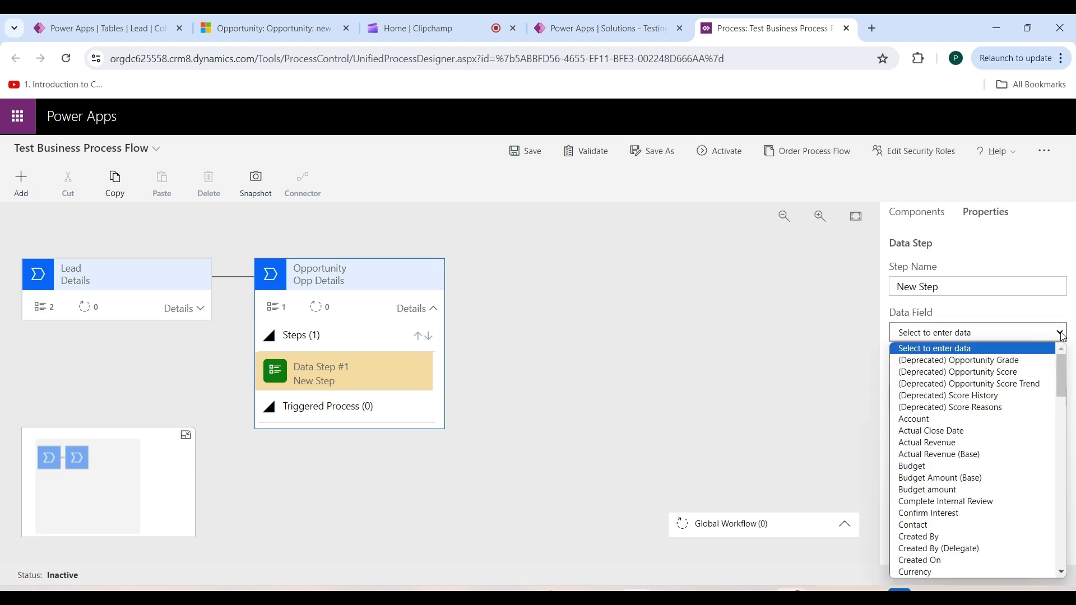
click(947, 490)
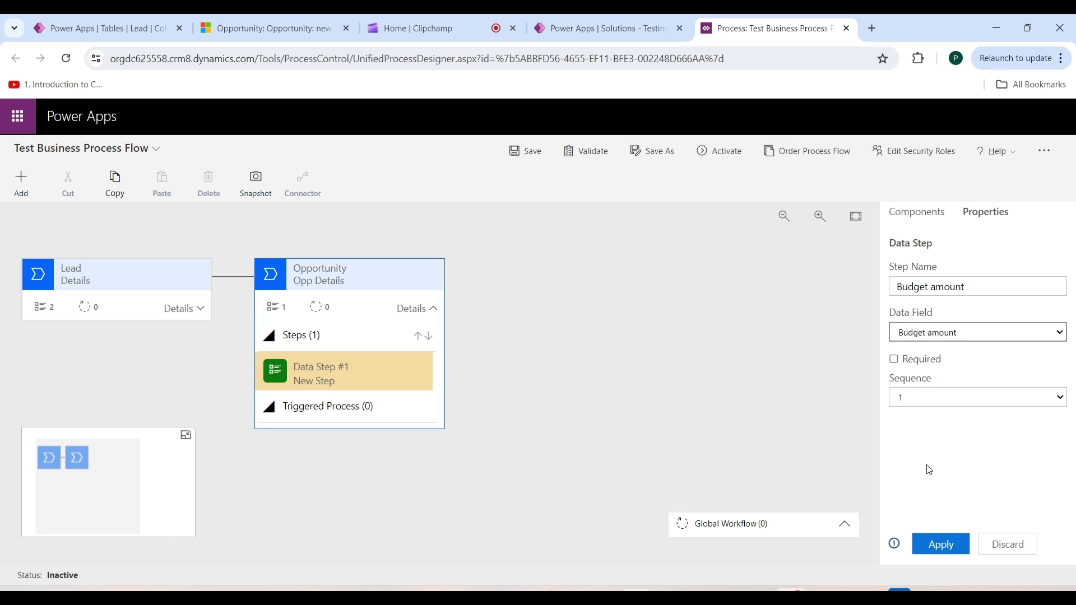
click(950, 544)
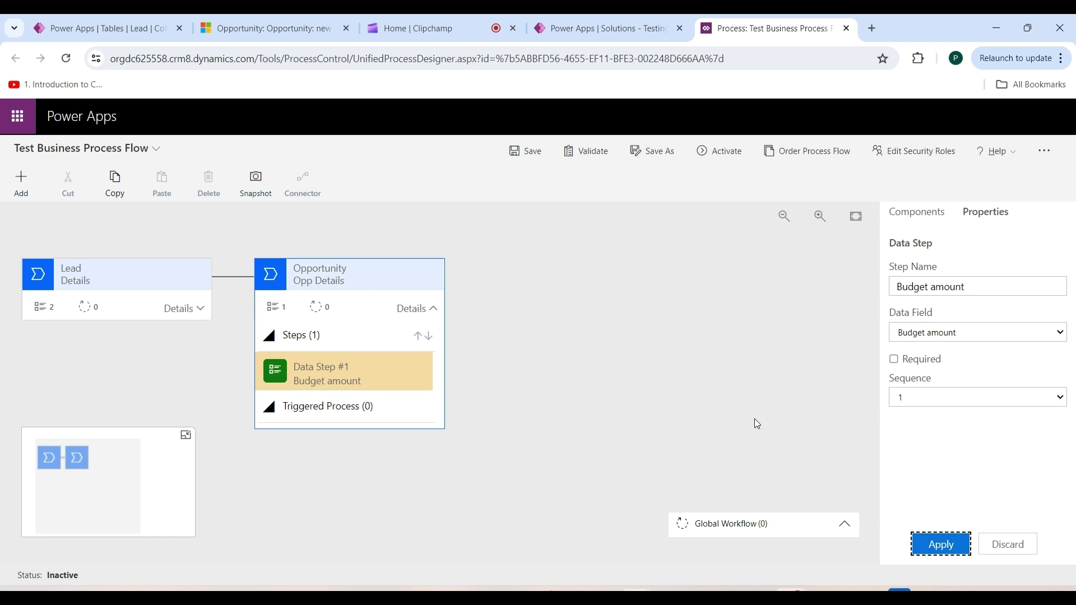
click(913, 212)
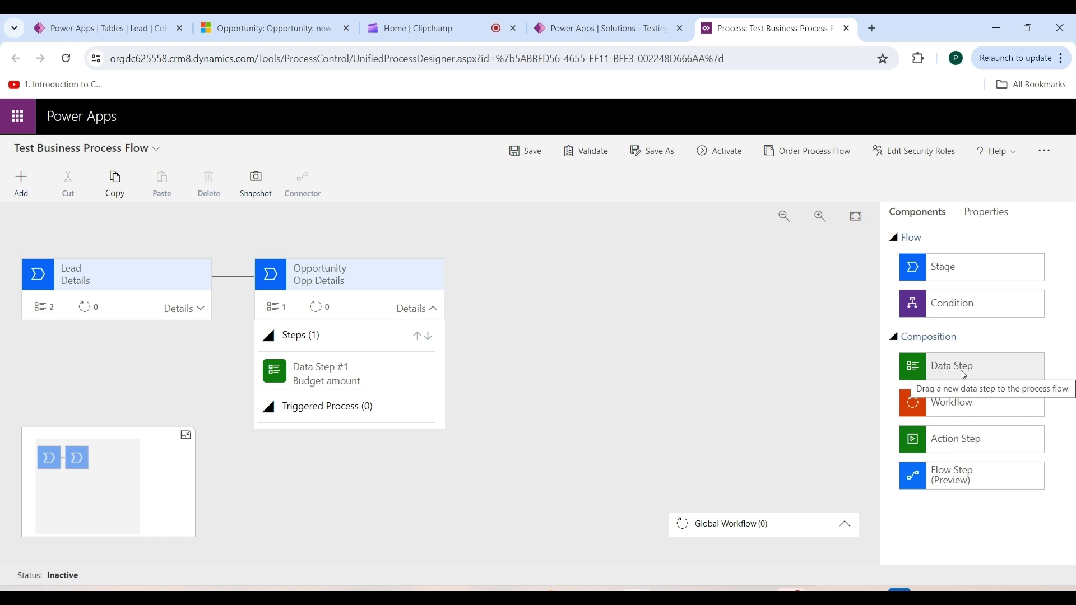
Step: Add a second data step to Opp Details bound to the Description field
drag(961, 371, 308, 389)
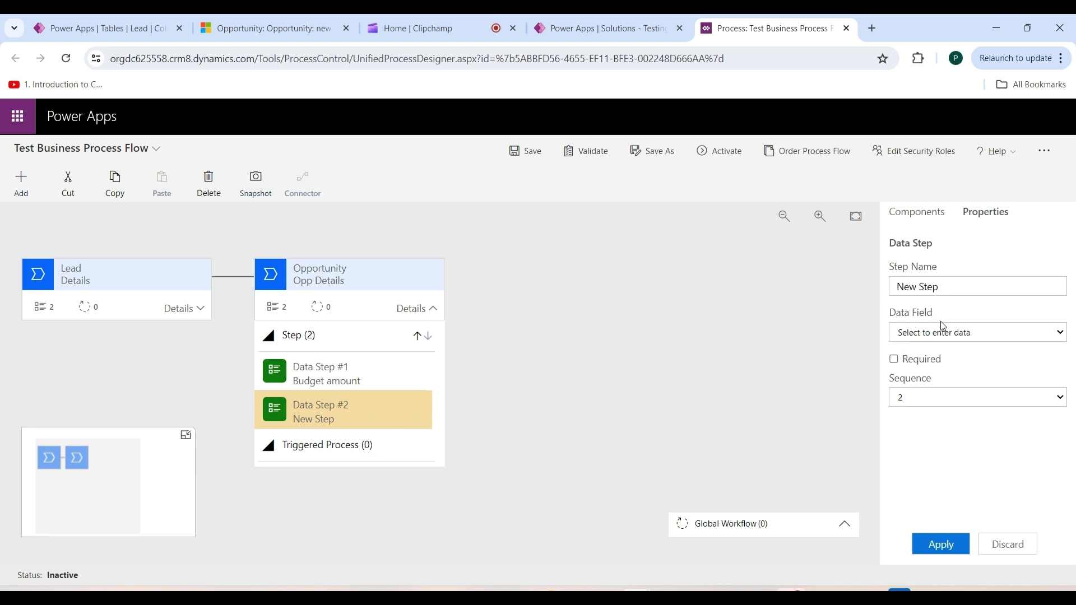
click(1063, 333)
scroll(922, 383, down, 5)
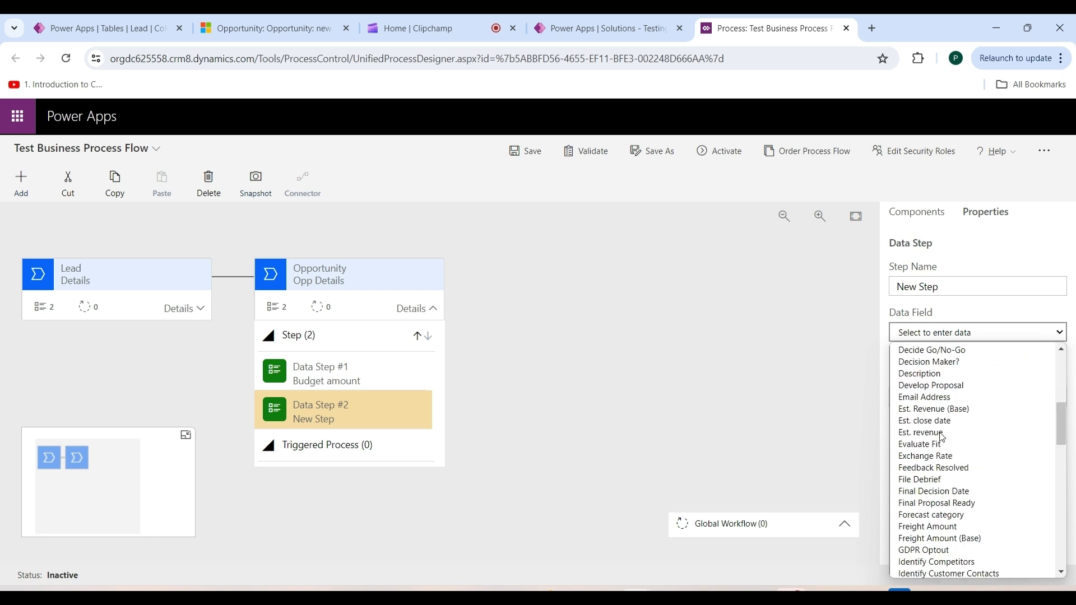
click(919, 376)
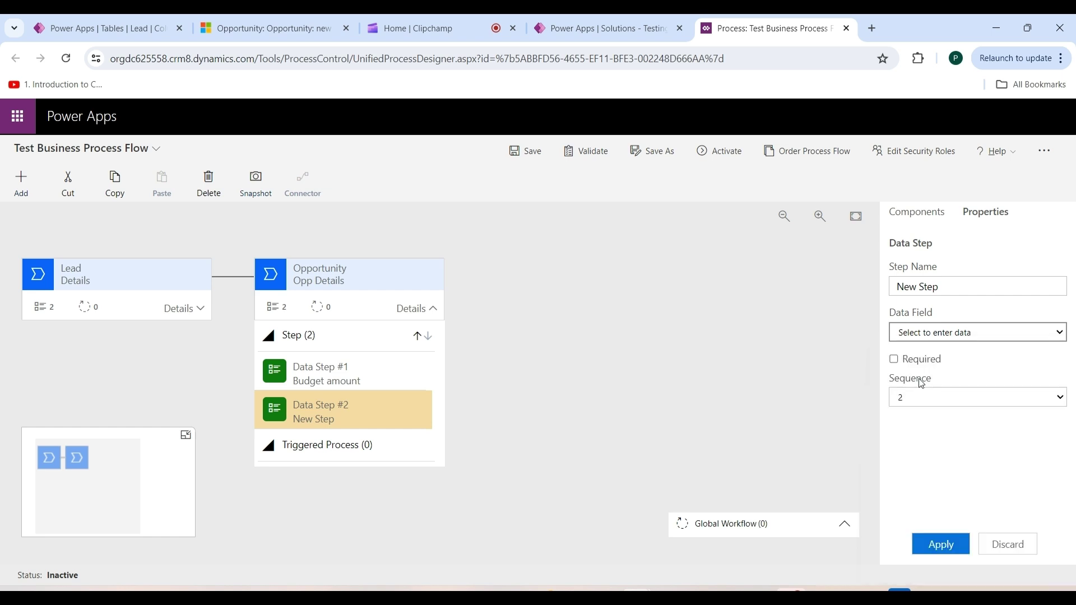
click(939, 547)
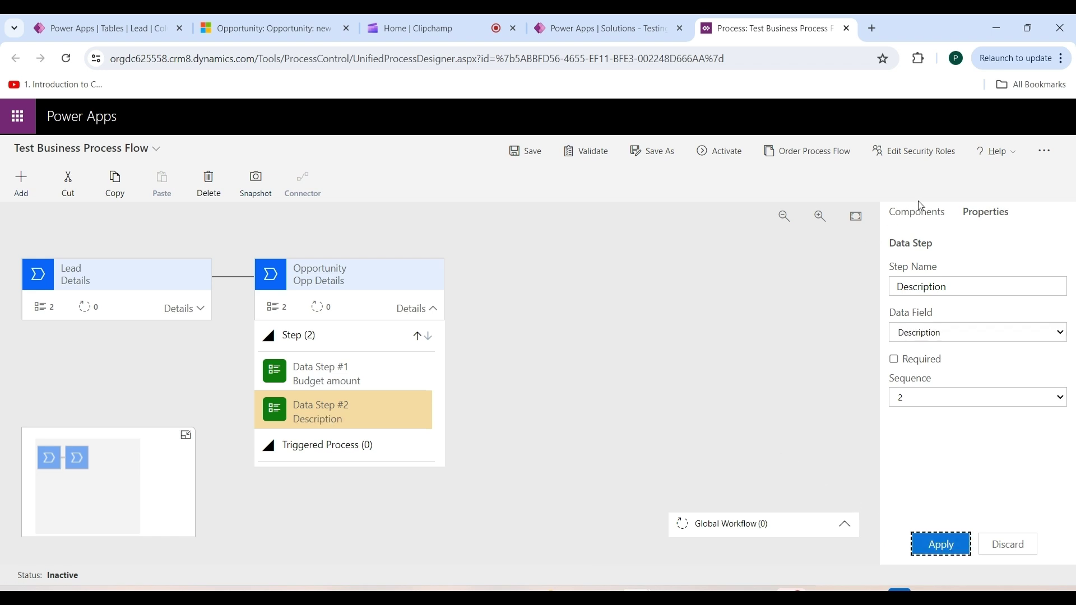
click(916, 220)
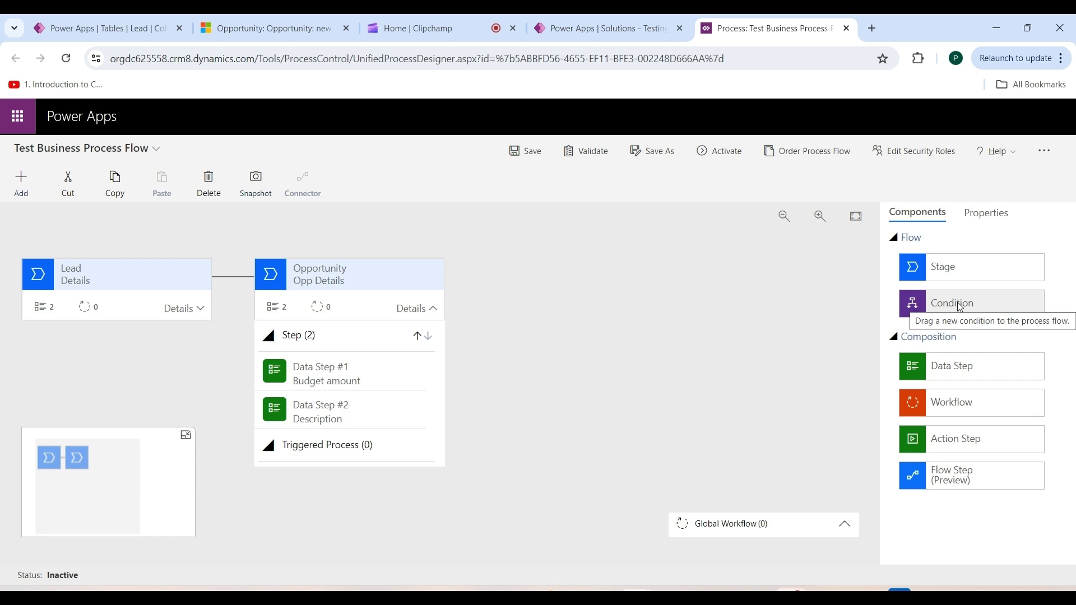
Step: Add a condition named 'Condition Test' after Opp Details with the rule Budget amount equals 5000
drag(959, 307, 469, 294)
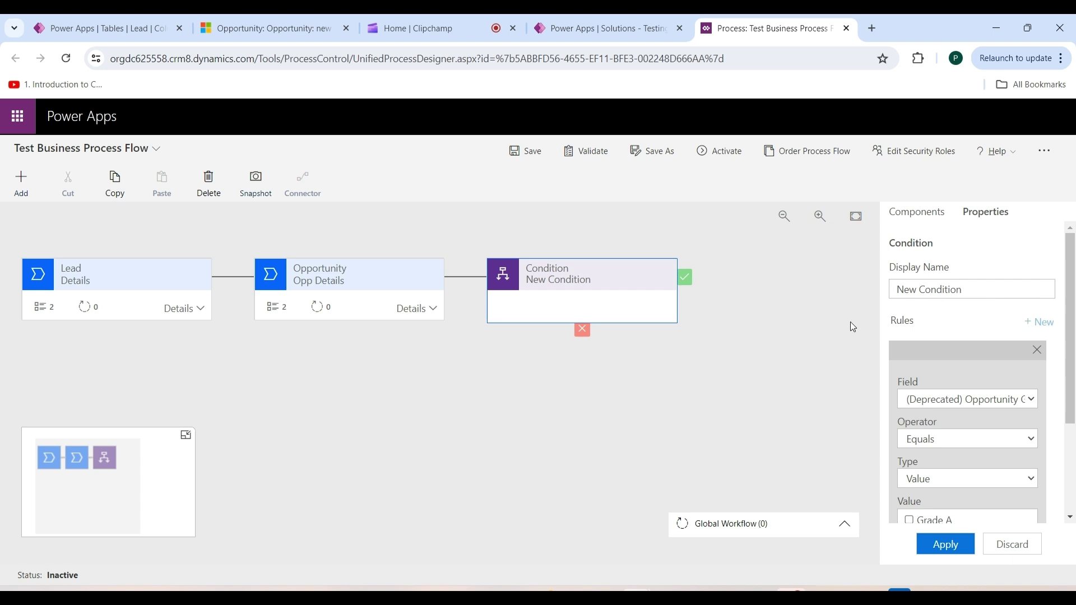
triple_click(972, 288)
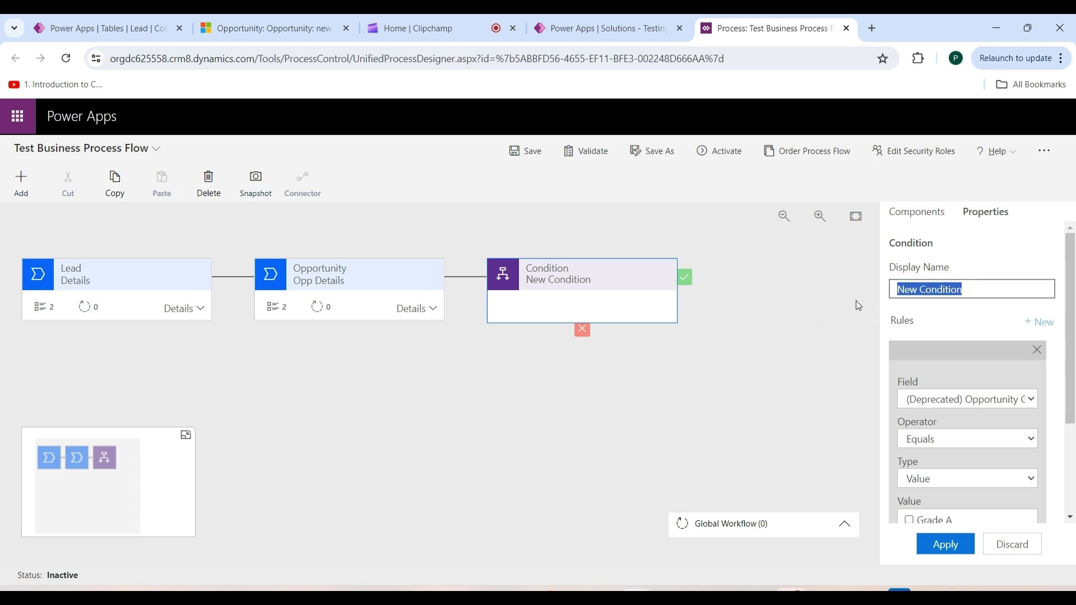
key(BackSpace)
text(Con)
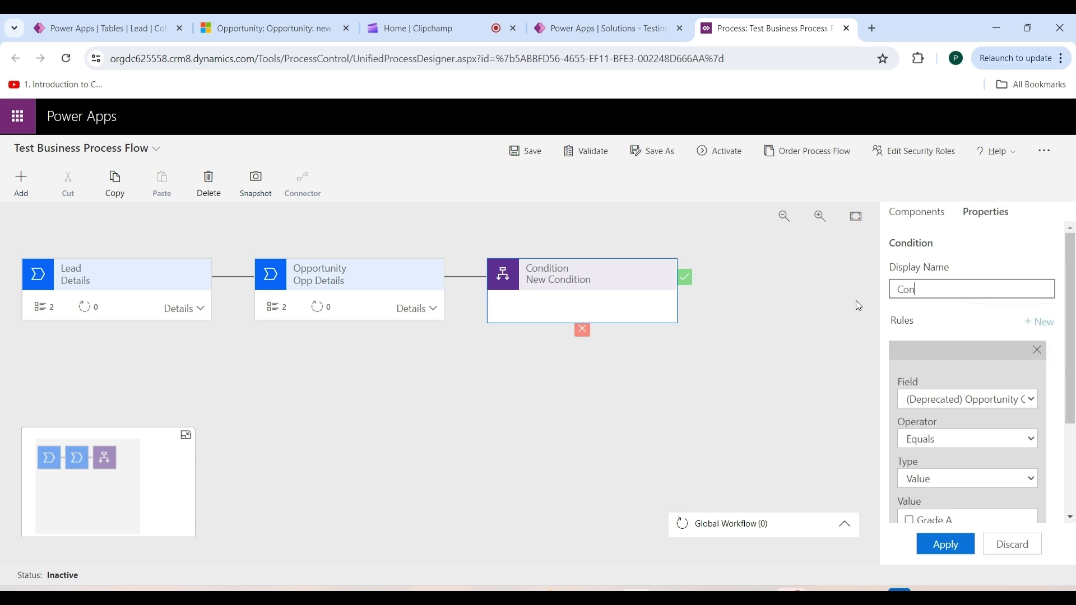
text(dition Test)
click(1033, 400)
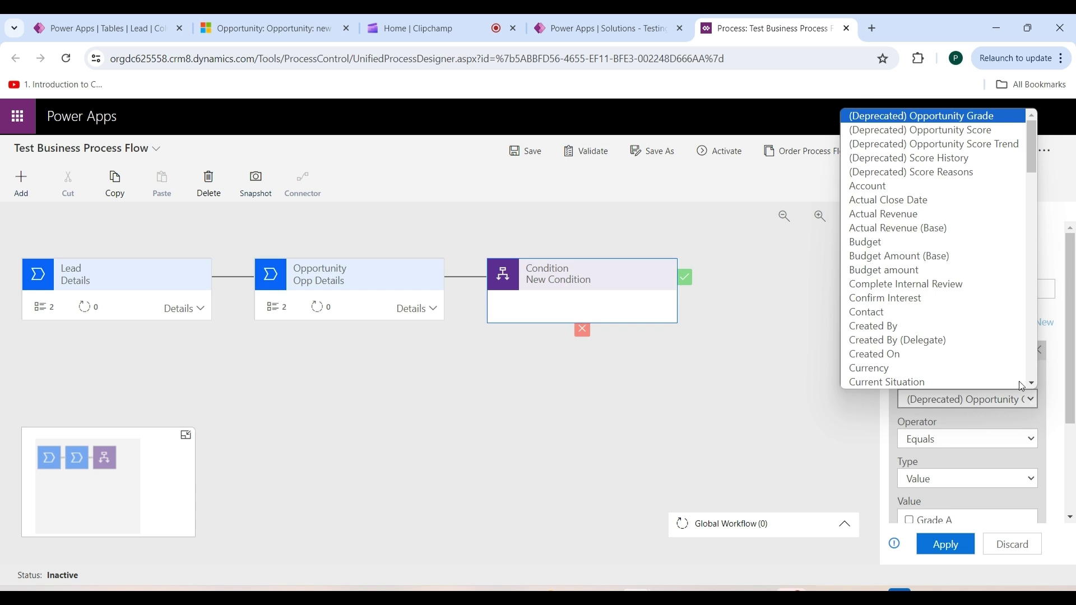
click(903, 271)
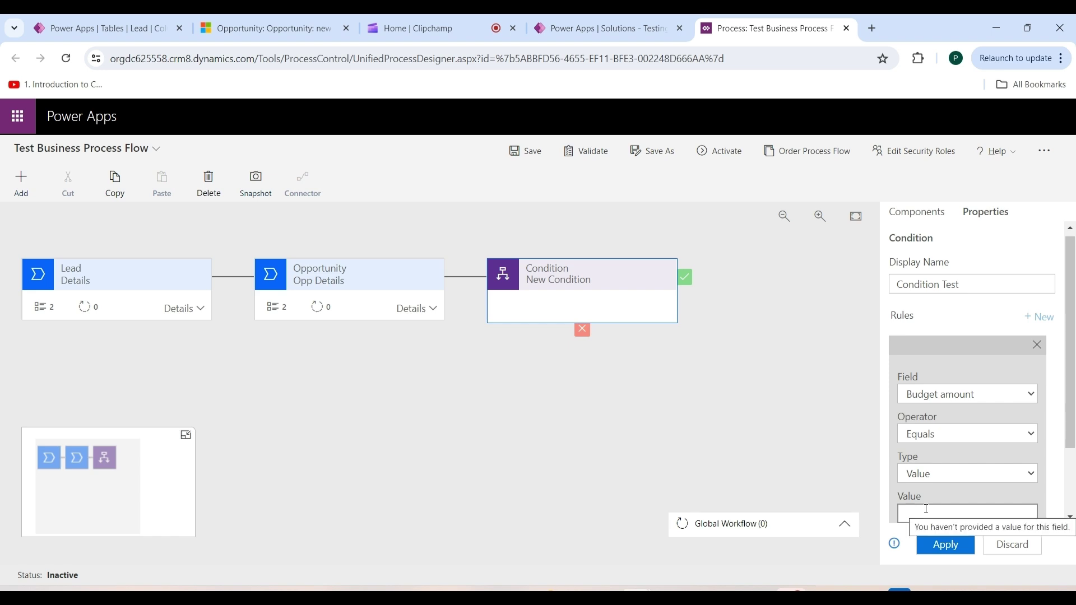
text(5000)
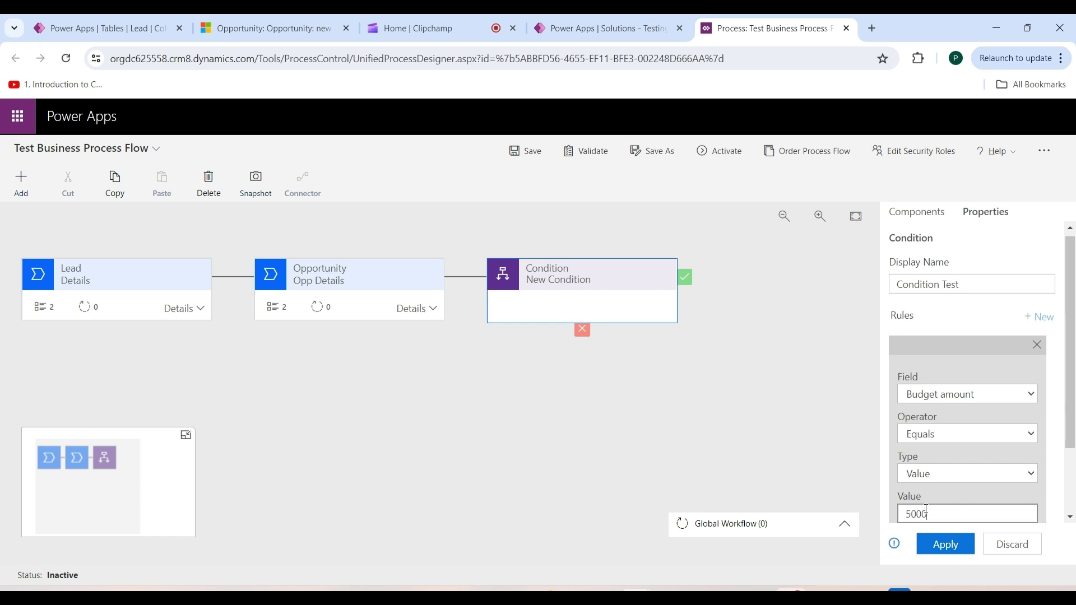
click(936, 540)
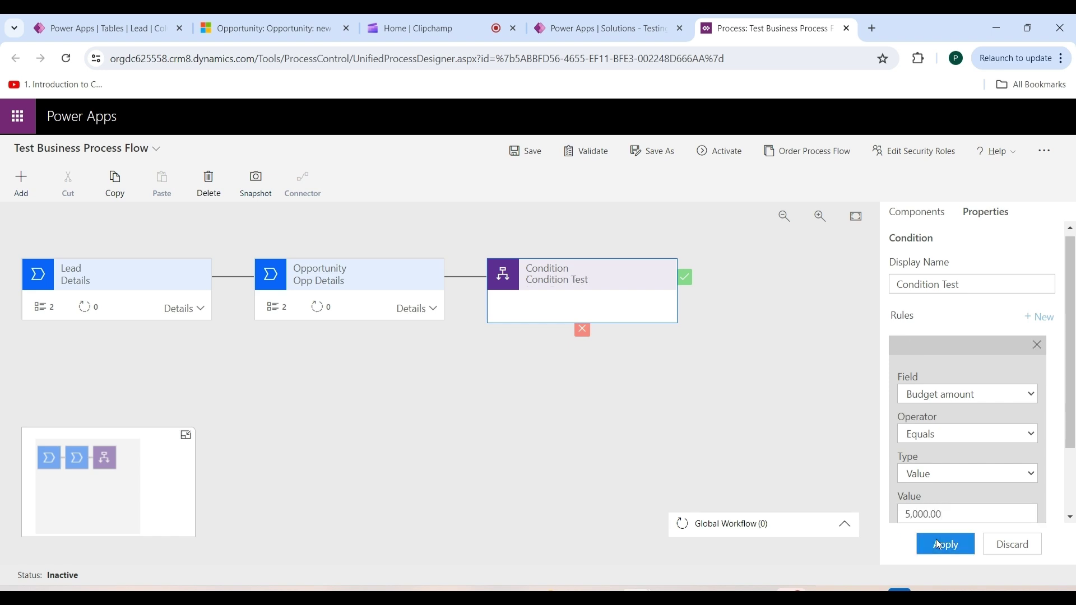
click(921, 218)
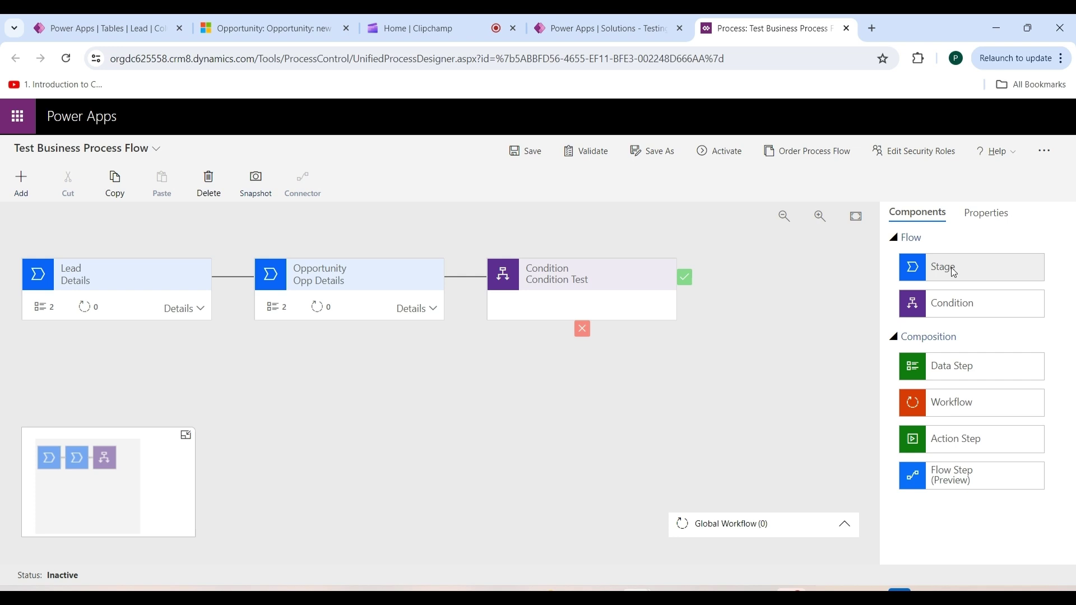
Step: Add a new stage on both the yes and no branches of Condition Test
drag(953, 272, 705, 292)
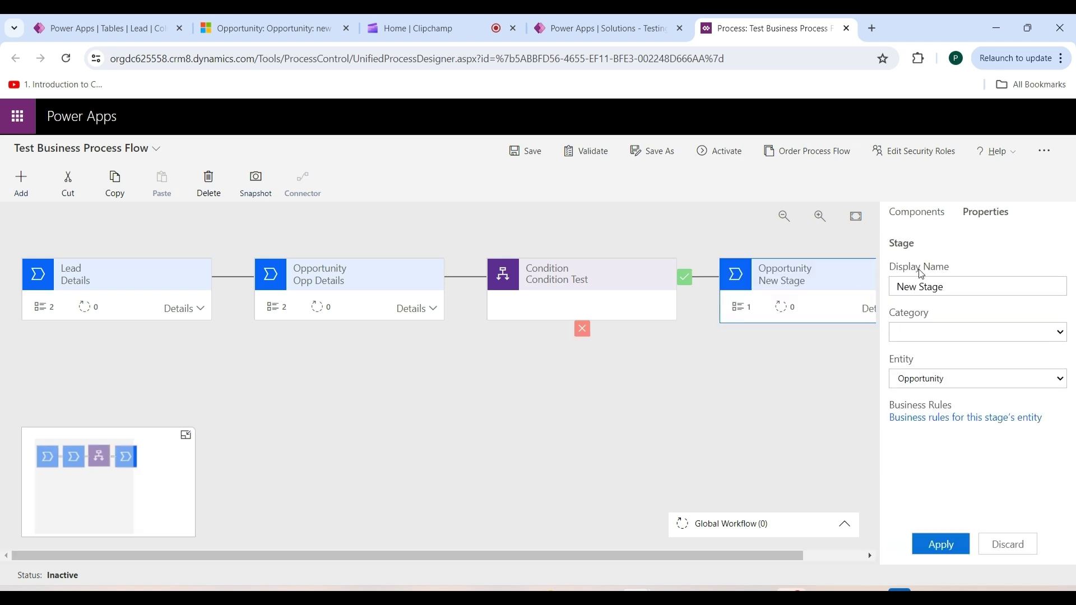
click(917, 211)
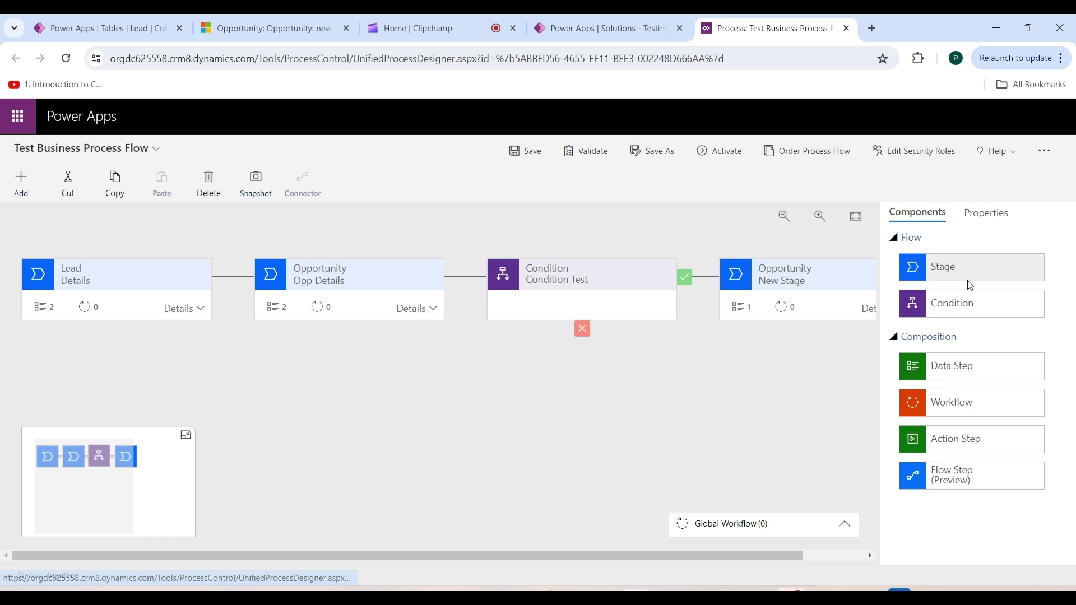
drag(969, 285, 560, 354)
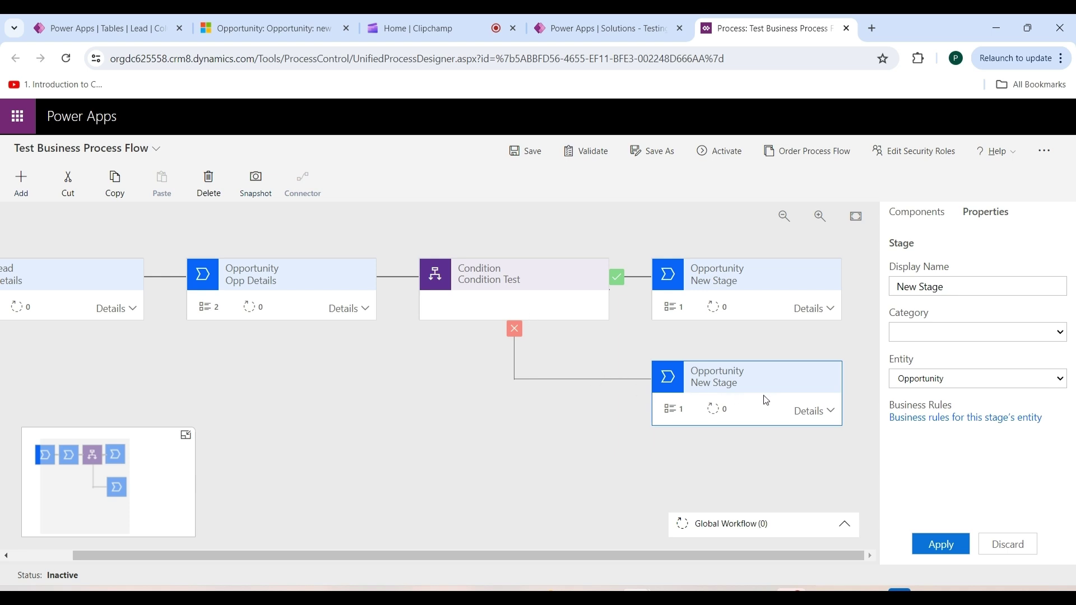
Step: Rename the upper, yes-branch stage to 'Close'
click(731, 286)
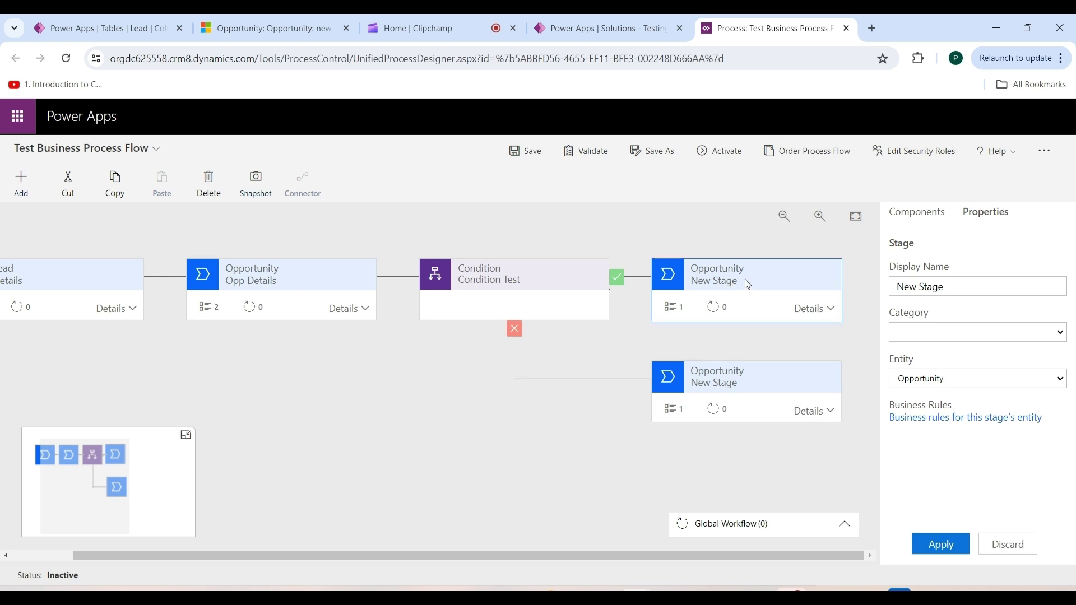
drag(948, 287, 891, 291)
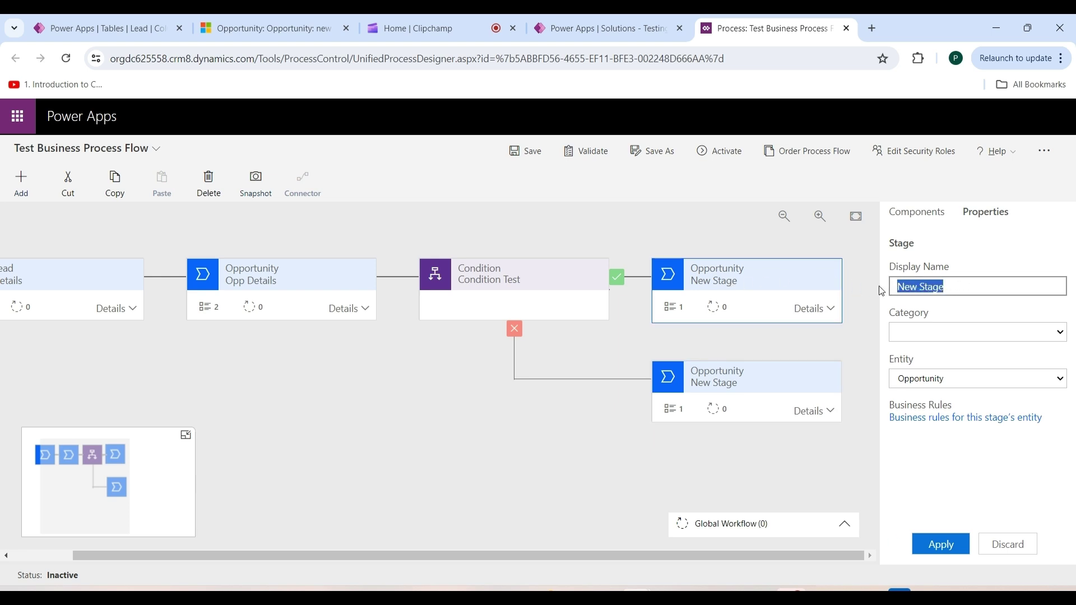
key(BackSpace)
text(Close)
click(941, 545)
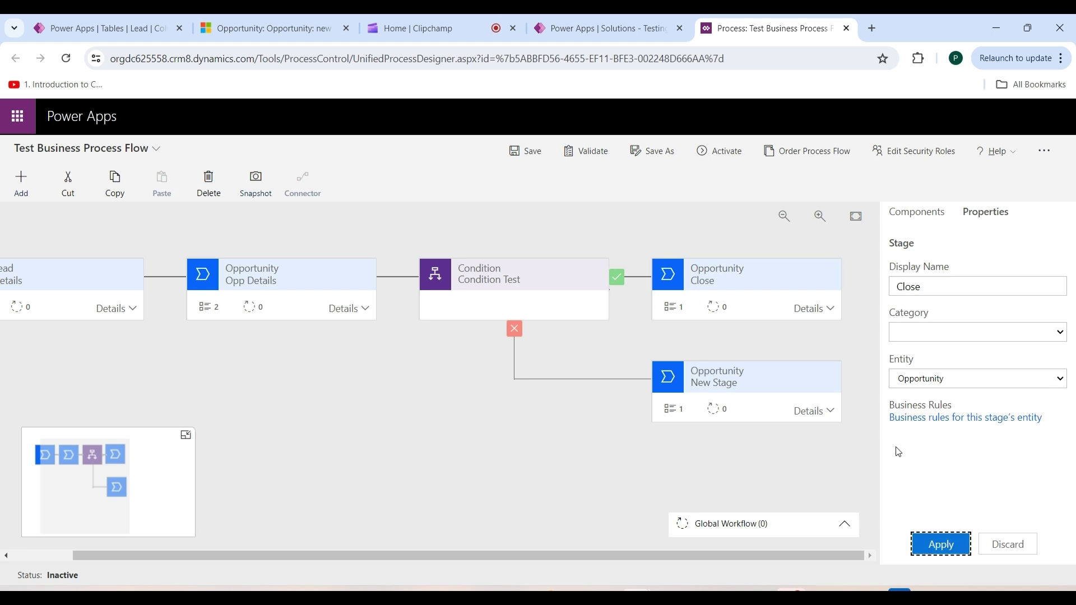
Step: Bind the Close stage's Data Step #1 to the Complete Internal Review field
click(832, 309)
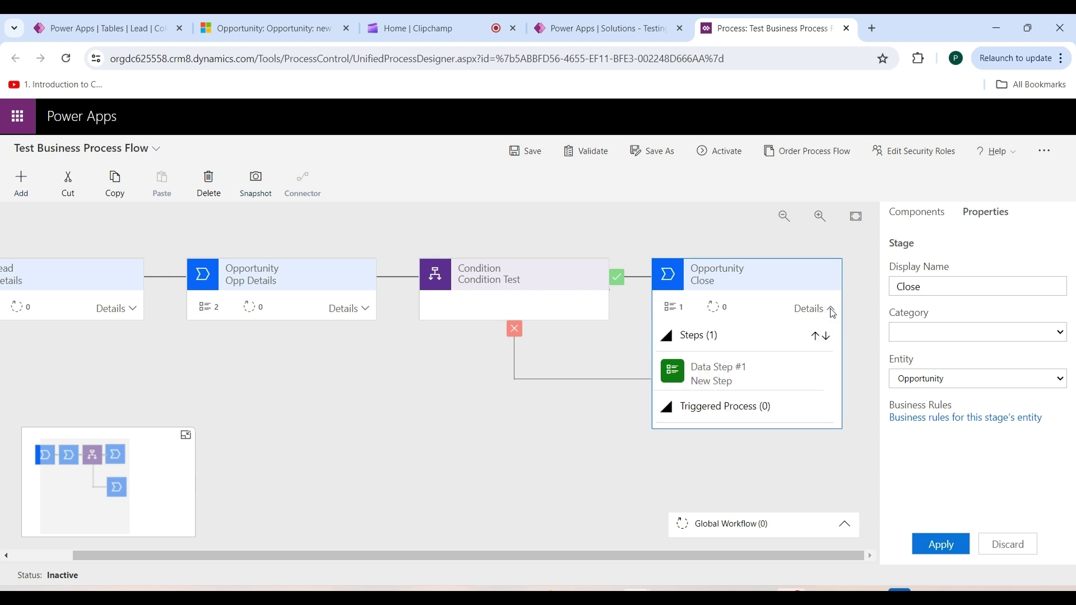
click(719, 371)
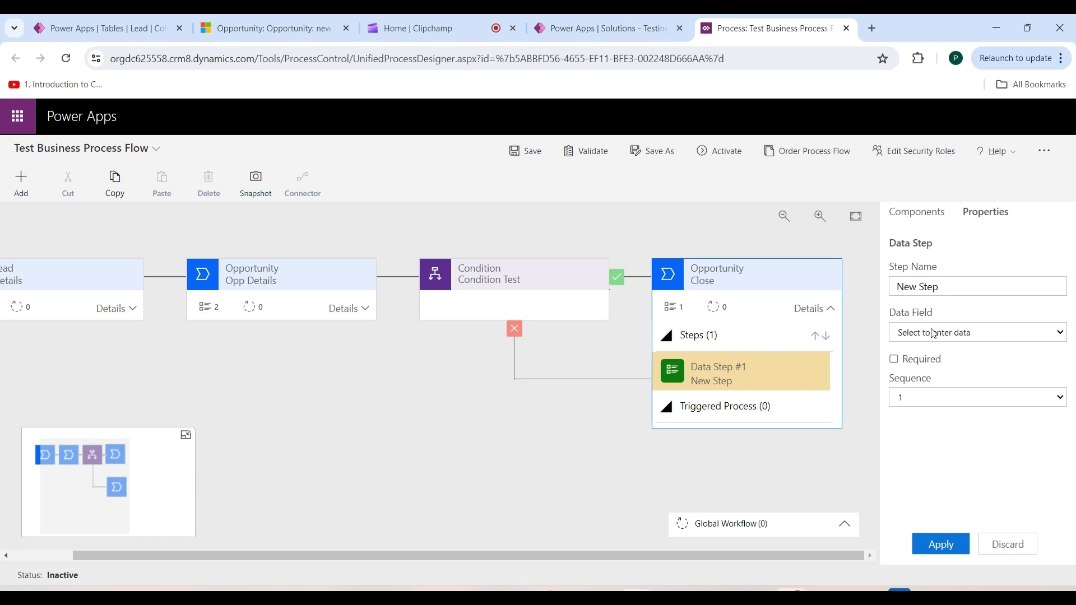
click(1060, 335)
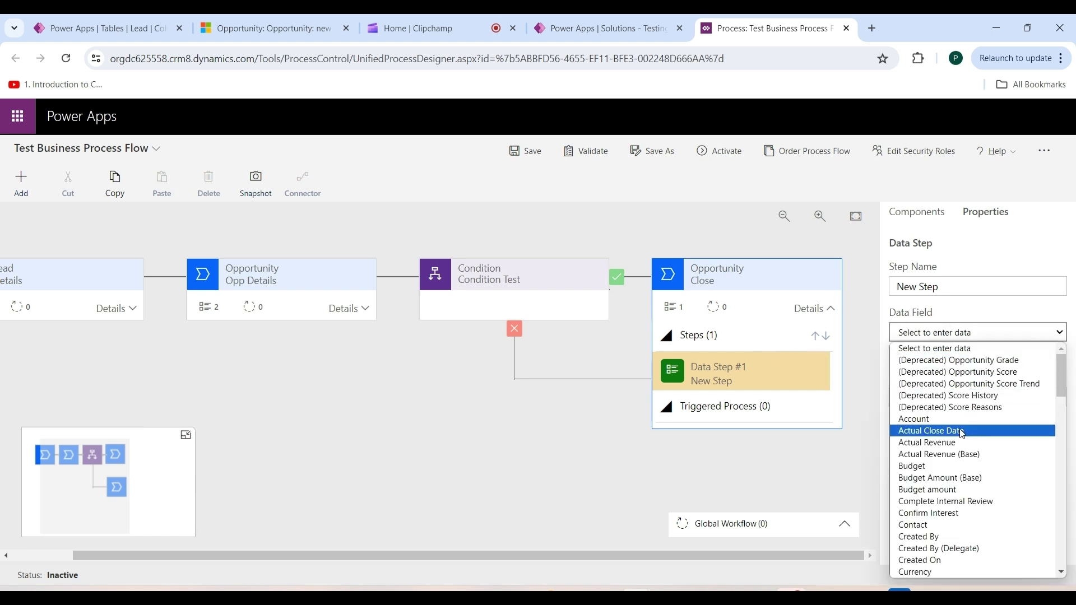
scroll(948, 439, down, 1)
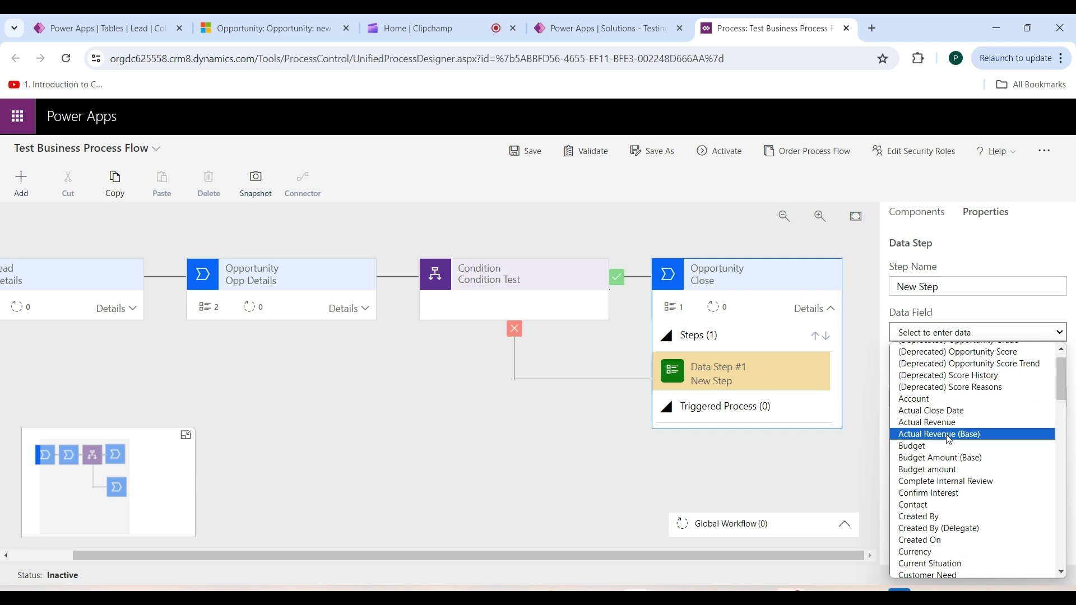
click(969, 481)
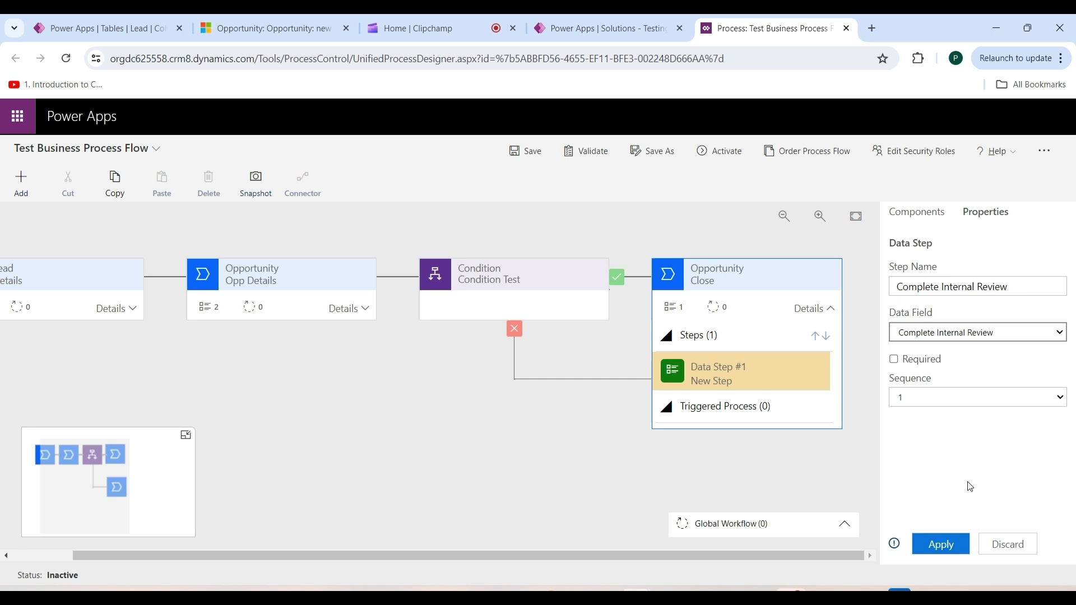
click(937, 546)
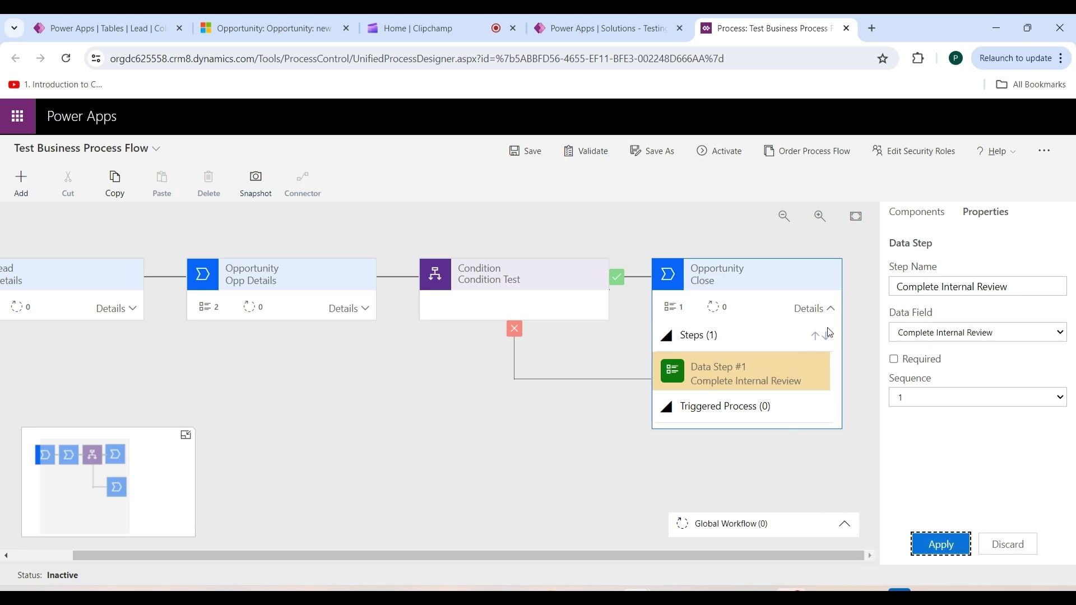
click(831, 309)
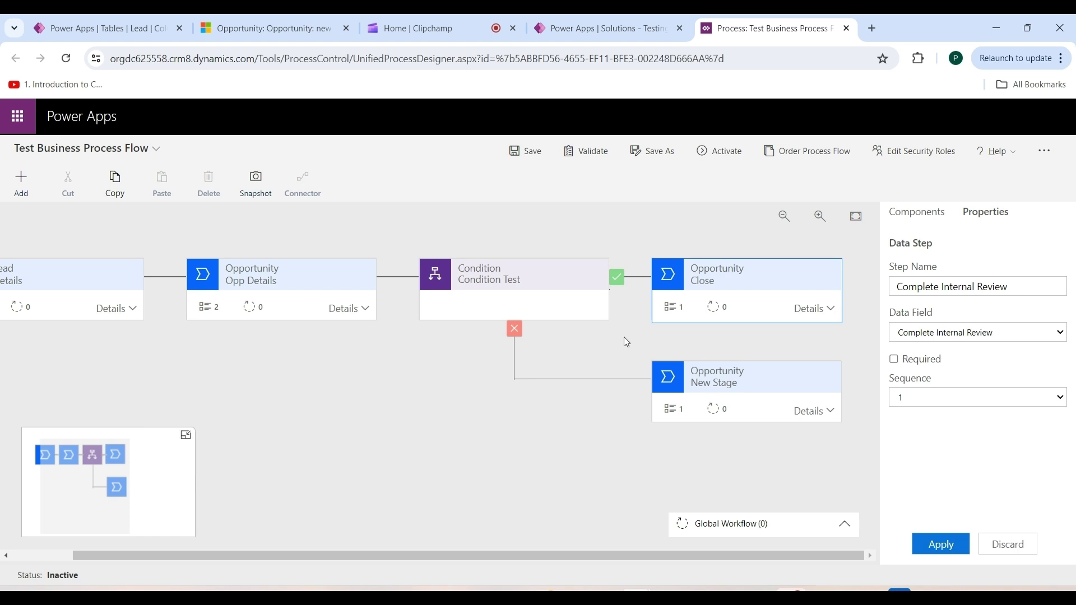
click(721, 376)
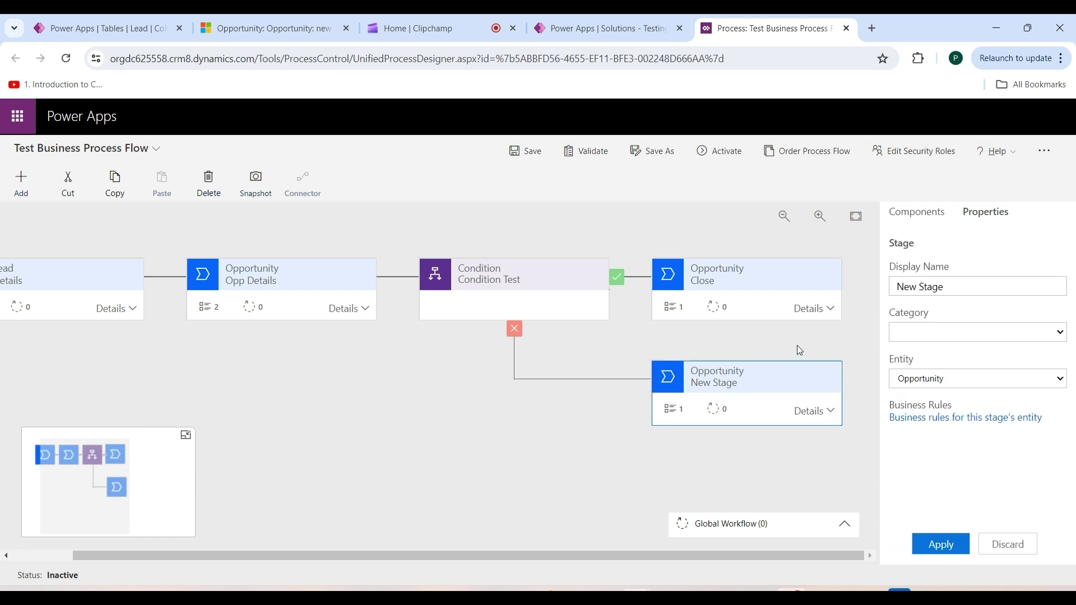
Step: Rename the lower, no-branch stage to 'Close date'
drag(945, 287, 885, 293)
key(BackSpace)
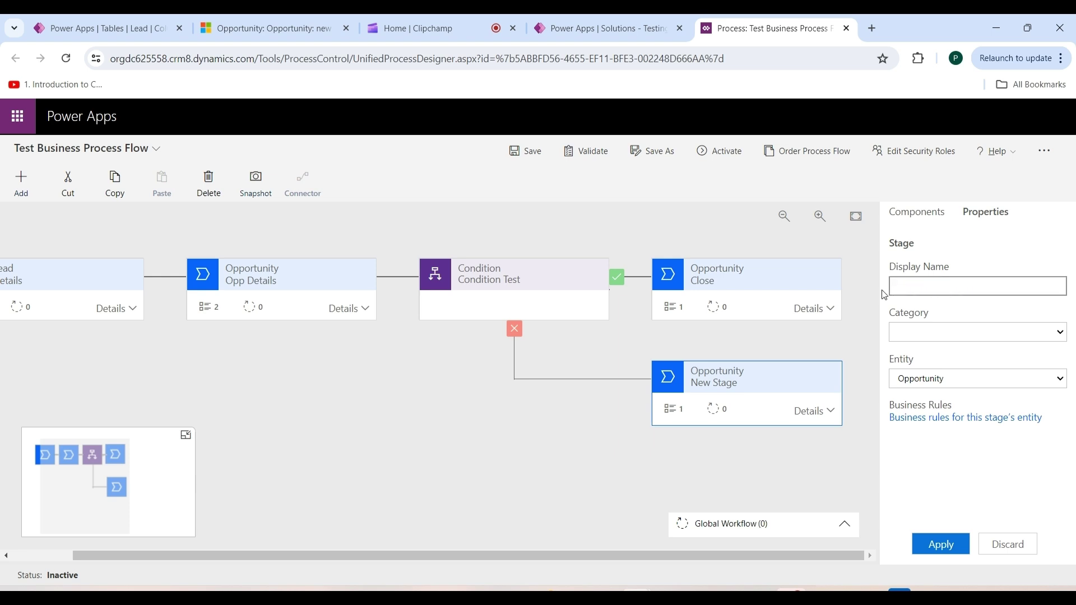
text(Close date)
click(946, 558)
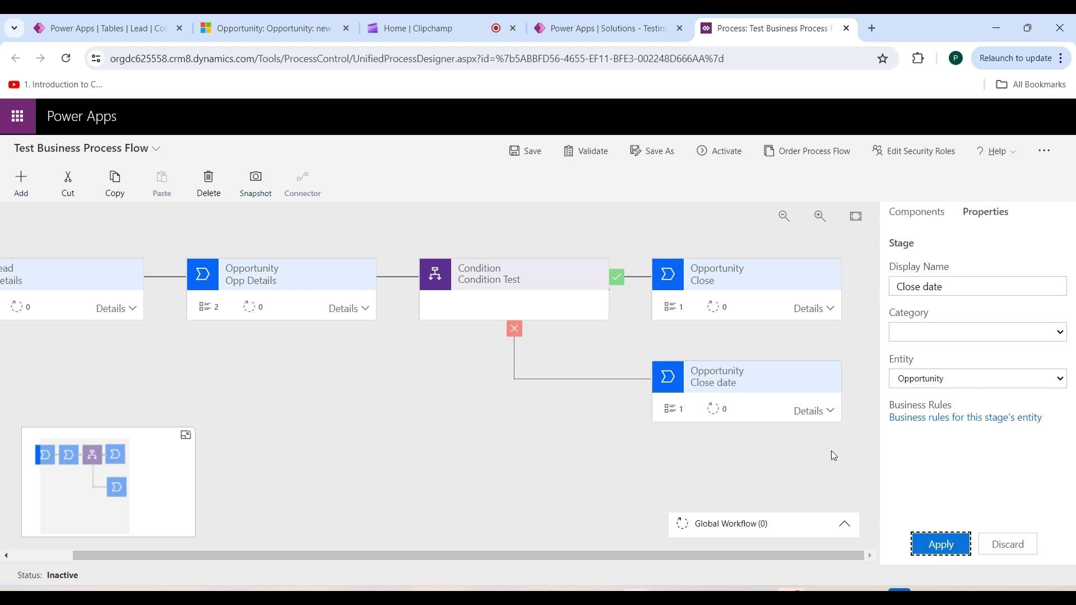
Step: Bind the Close date stage's Data Step #1 to the Est. close date field
click(830, 413)
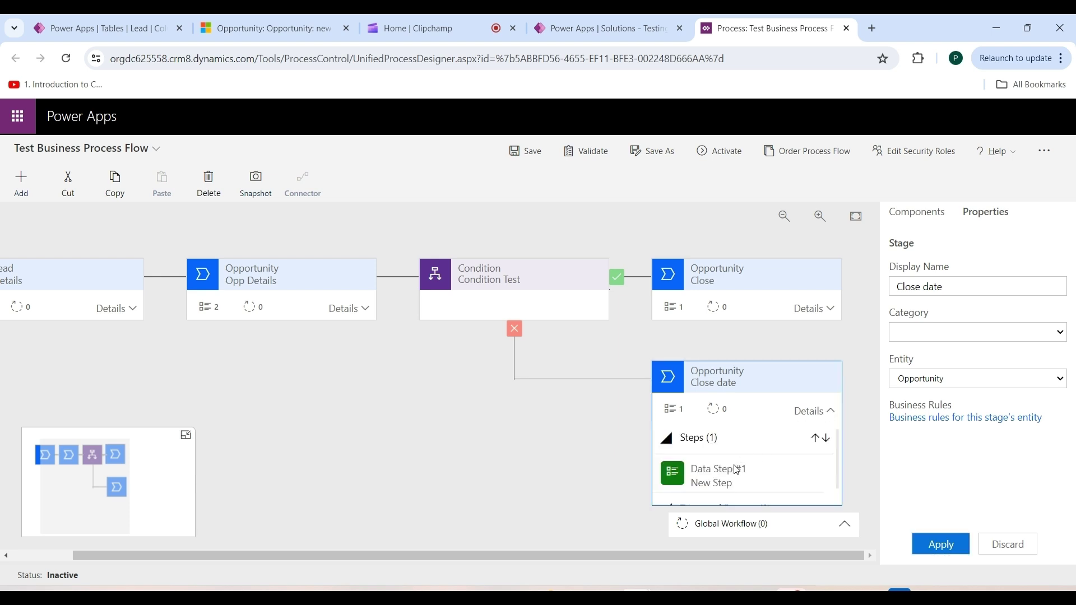
click(732, 478)
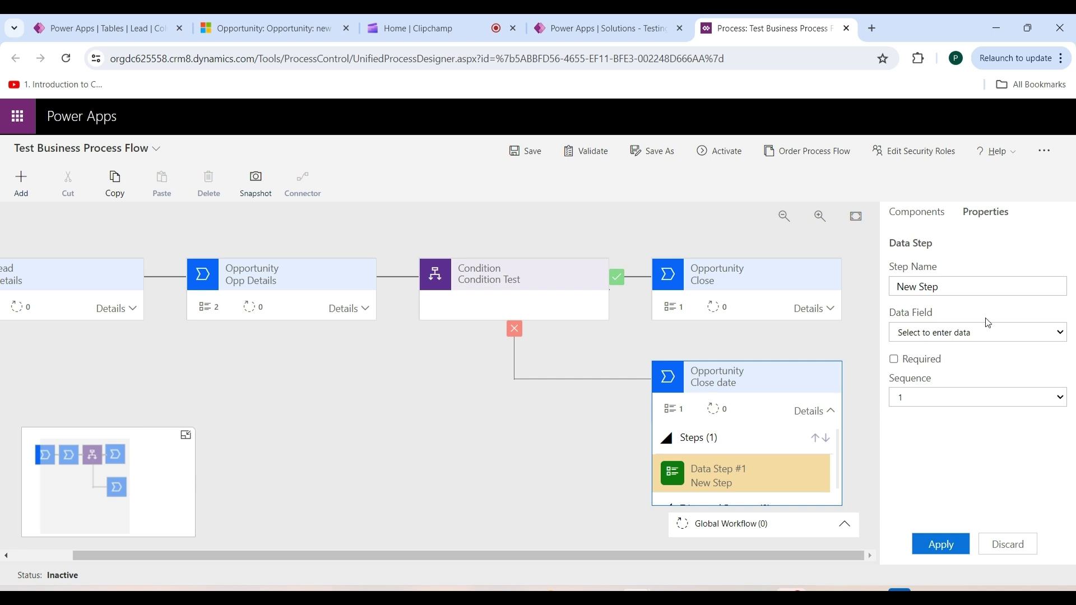
click(1060, 335)
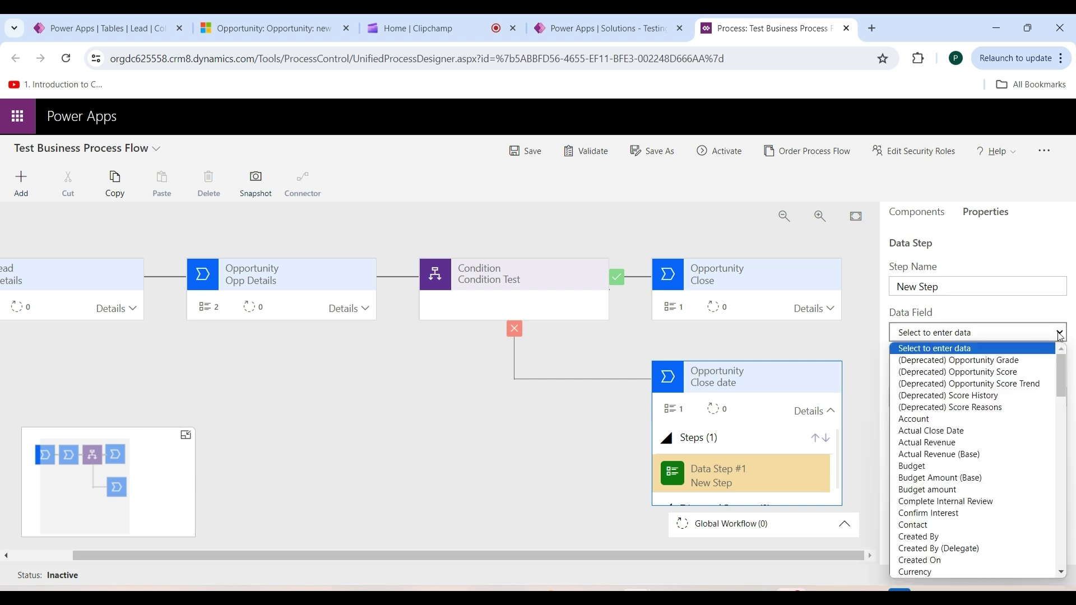
scroll(952, 454, down, 6)
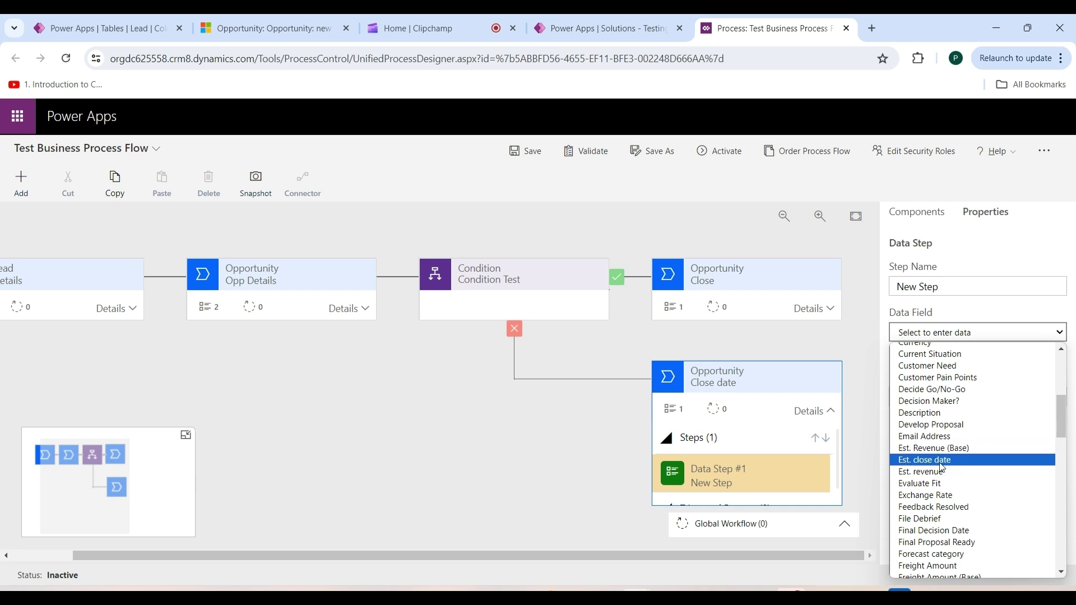
click(942, 461)
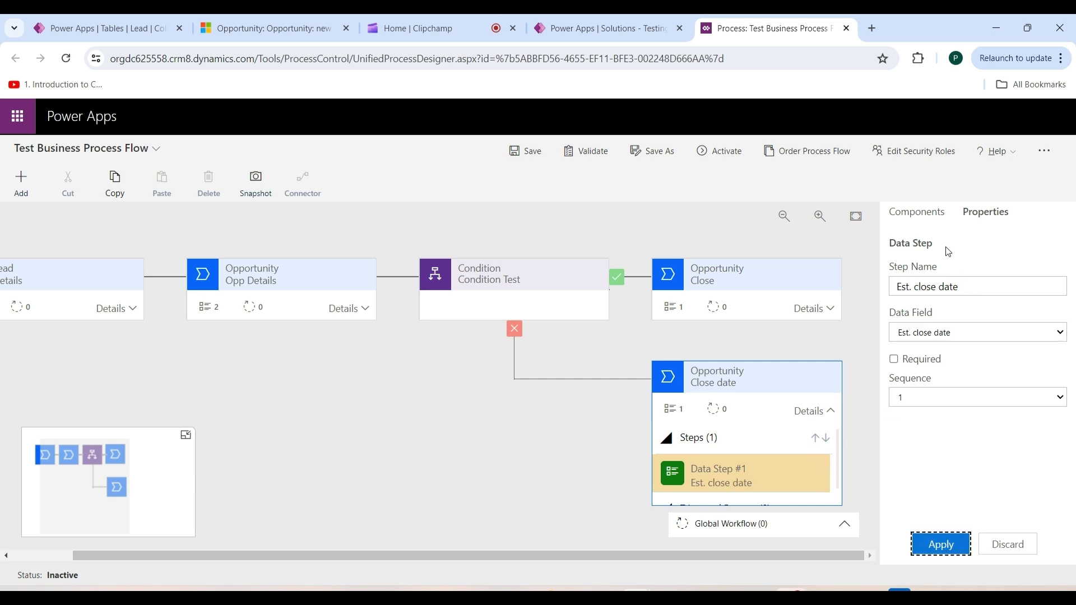
click(921, 218)
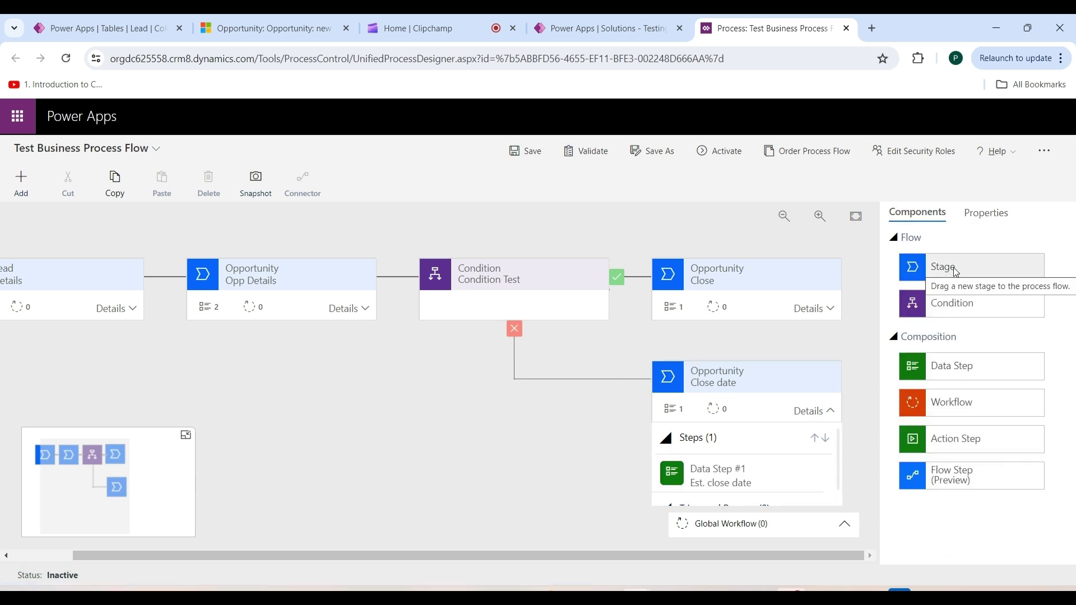
Step: Add a new stage after Close date and name it 'Close'
drag(955, 272, 862, 398)
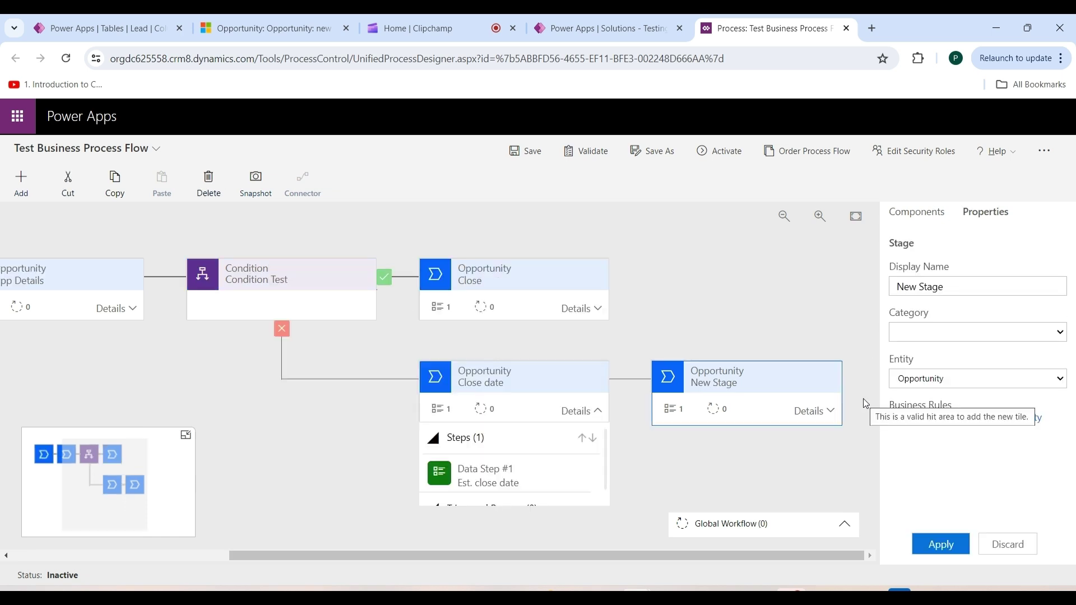
triple_click(951, 286)
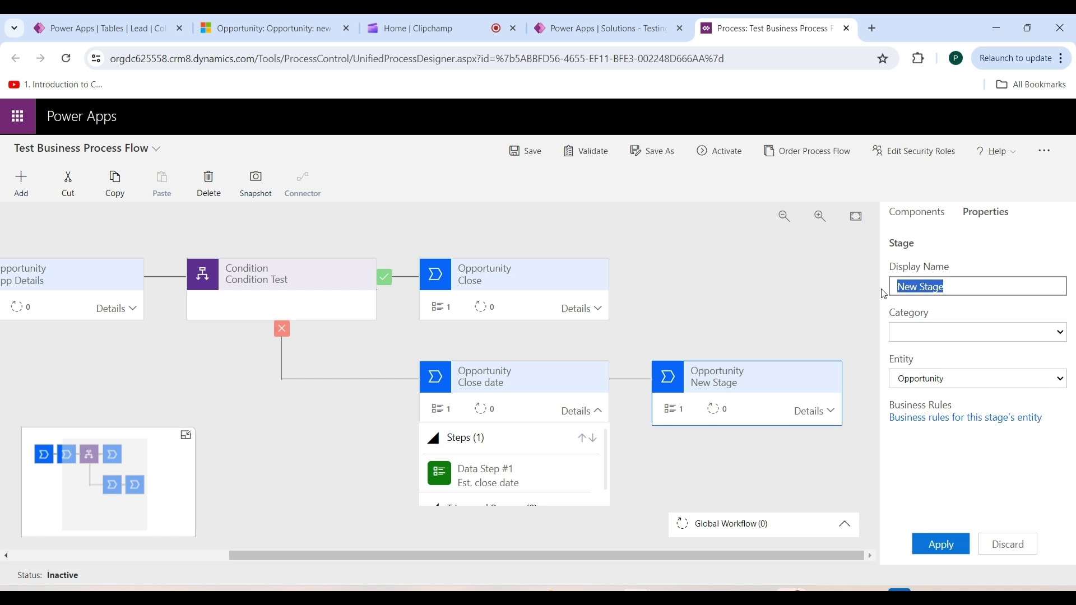
key(BackSpace)
text(Close)
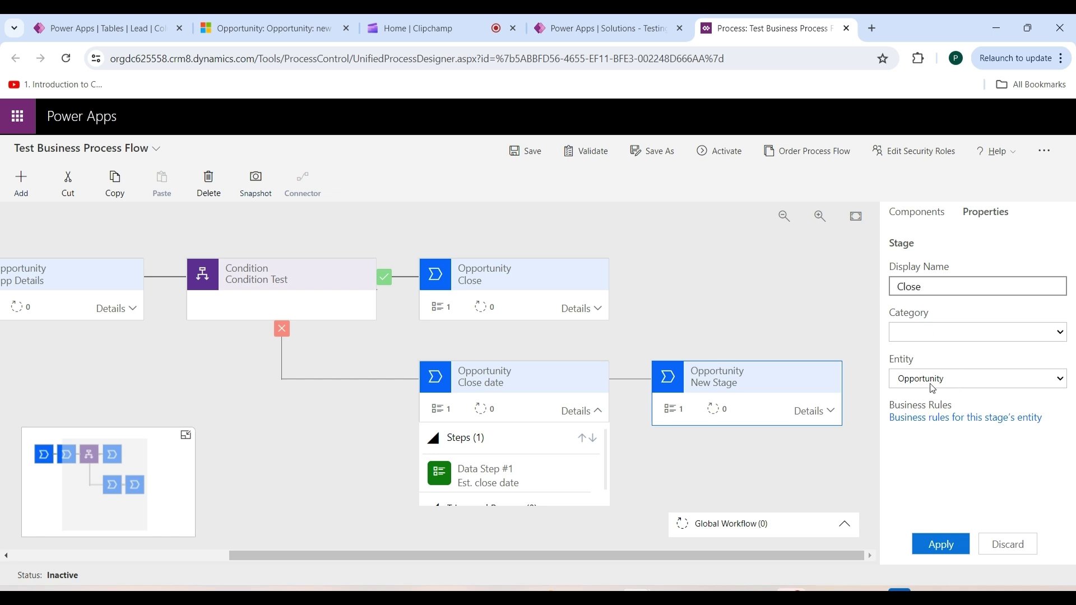
click(940, 543)
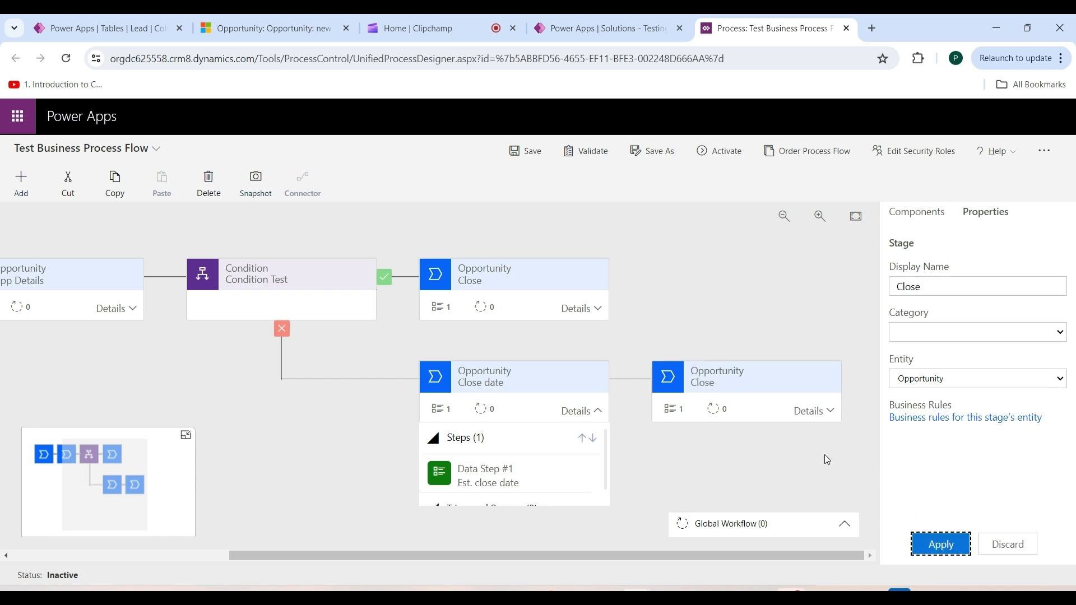
Step: Set the Close stage's Data Step #1 field to Complete Internal Review
click(831, 413)
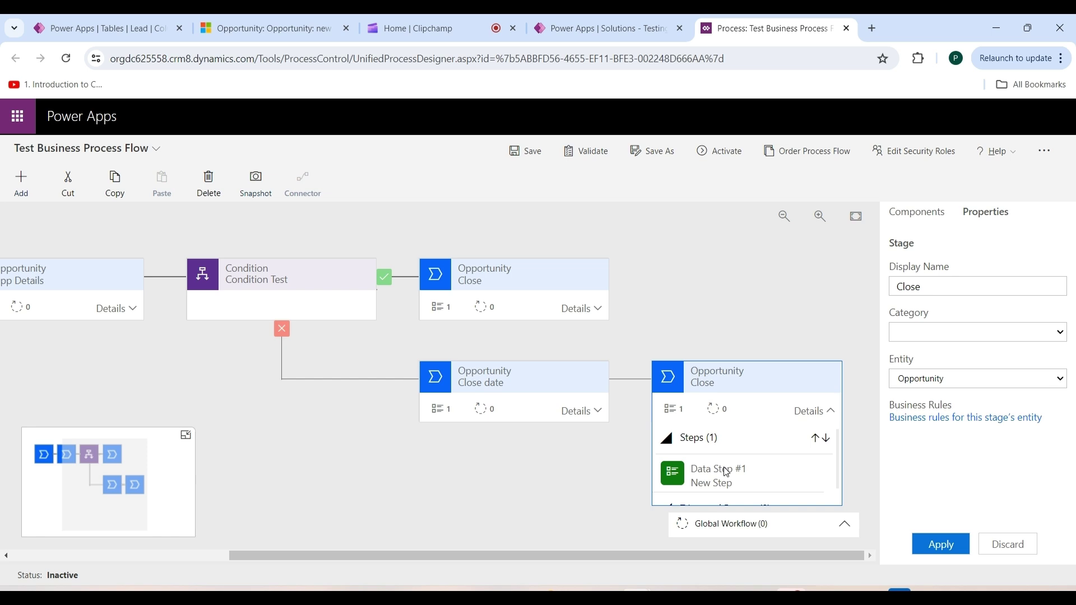
click(726, 472)
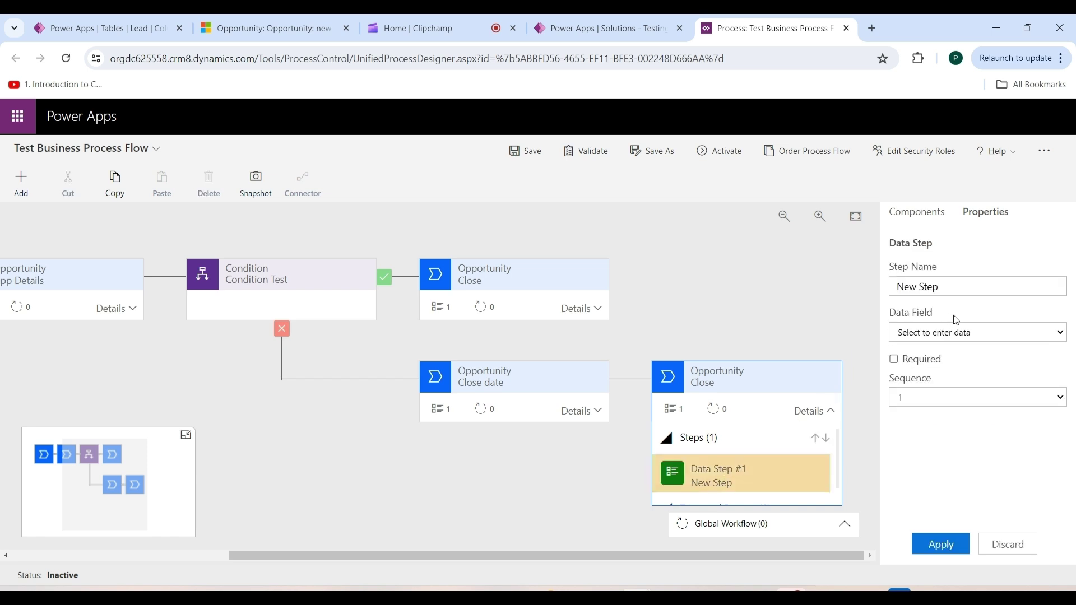
click(1059, 334)
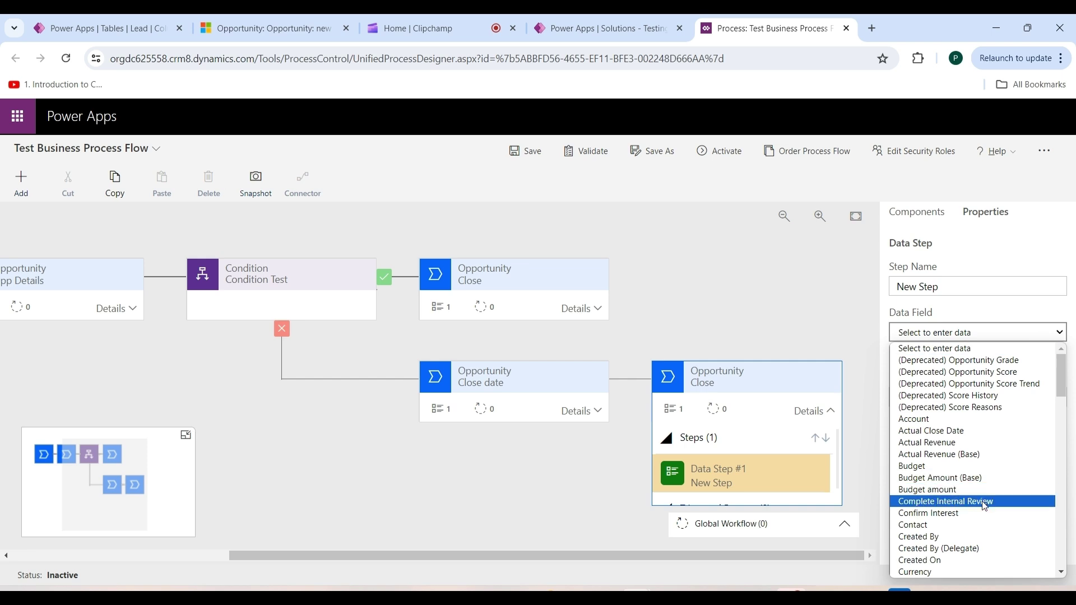
click(984, 506)
click(949, 547)
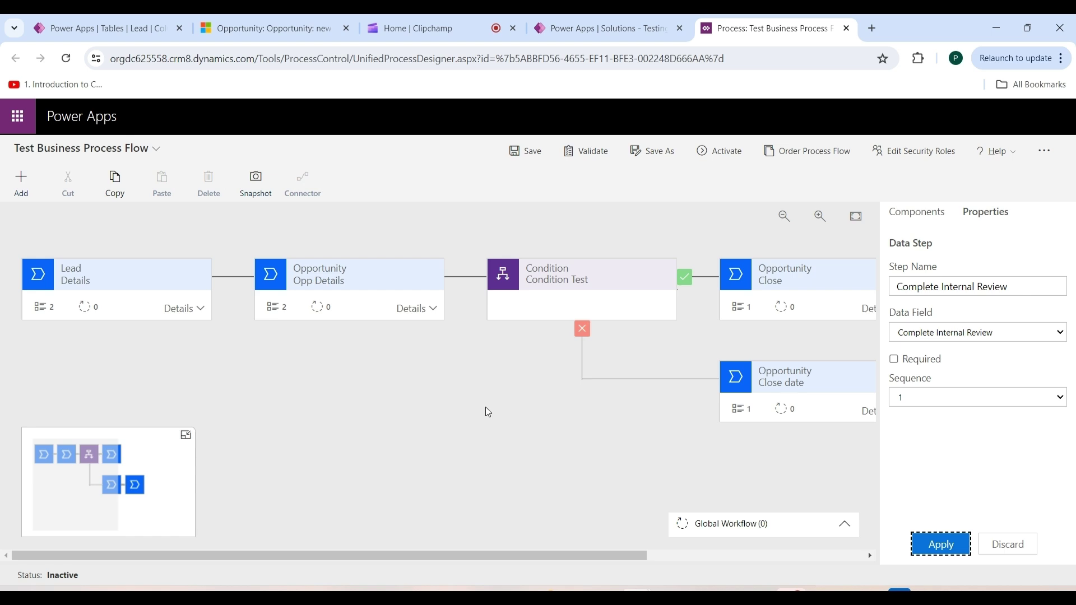
Step: Save and activate Test Business Process Flow, confirming activation, then return to the Dynamics 365 tab
click(538, 151)
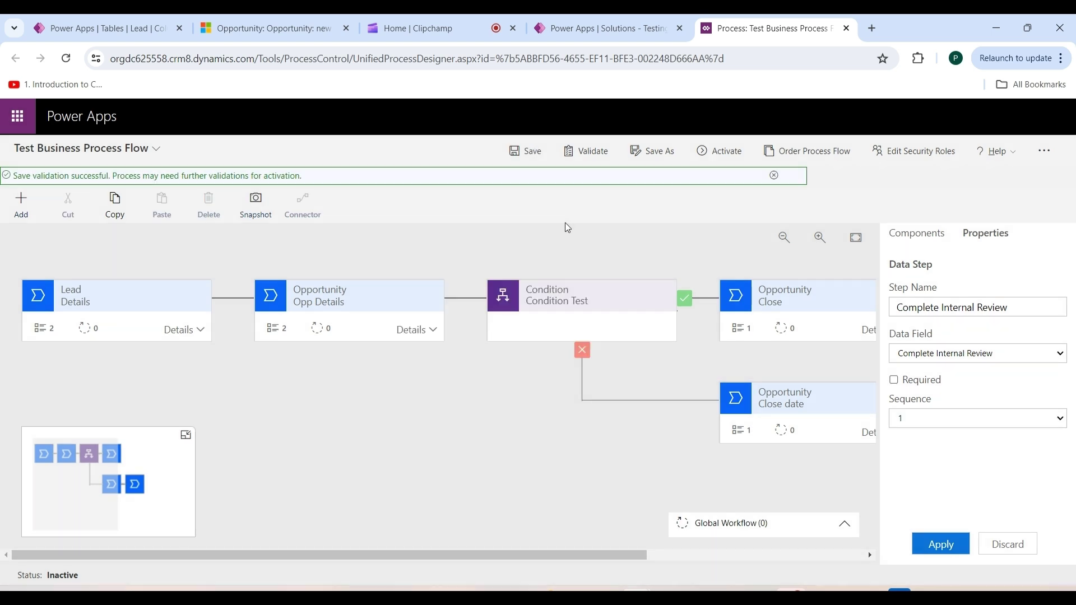
click(724, 150)
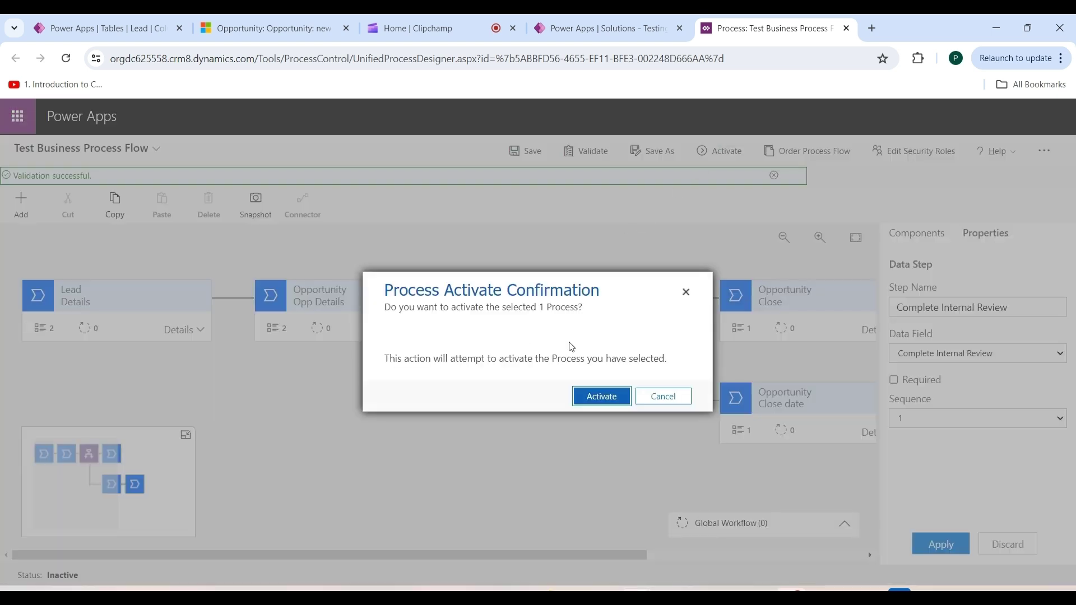
click(588, 401)
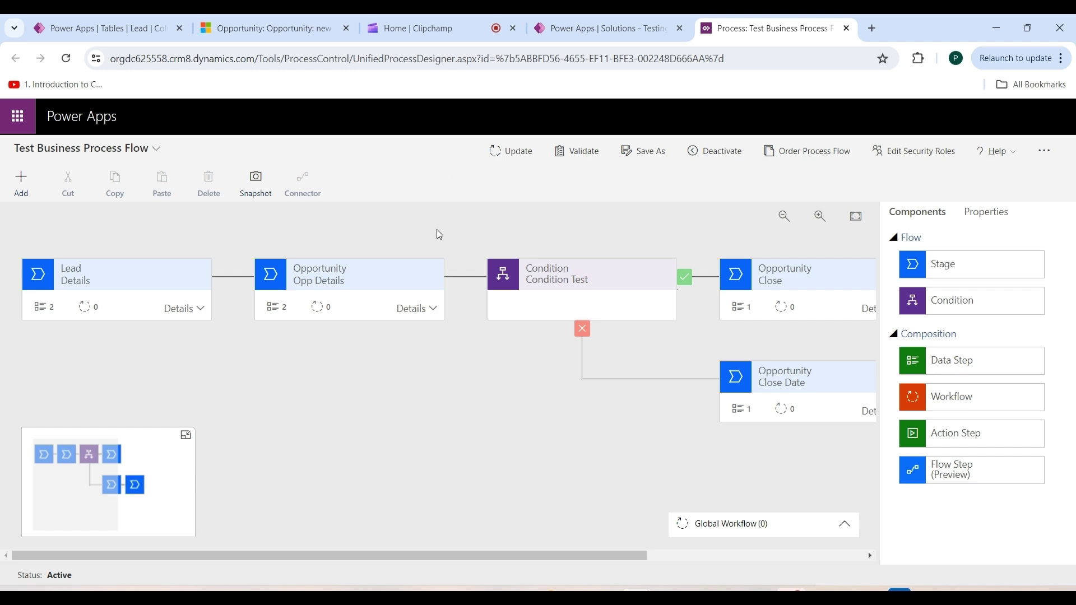
click(331, 28)
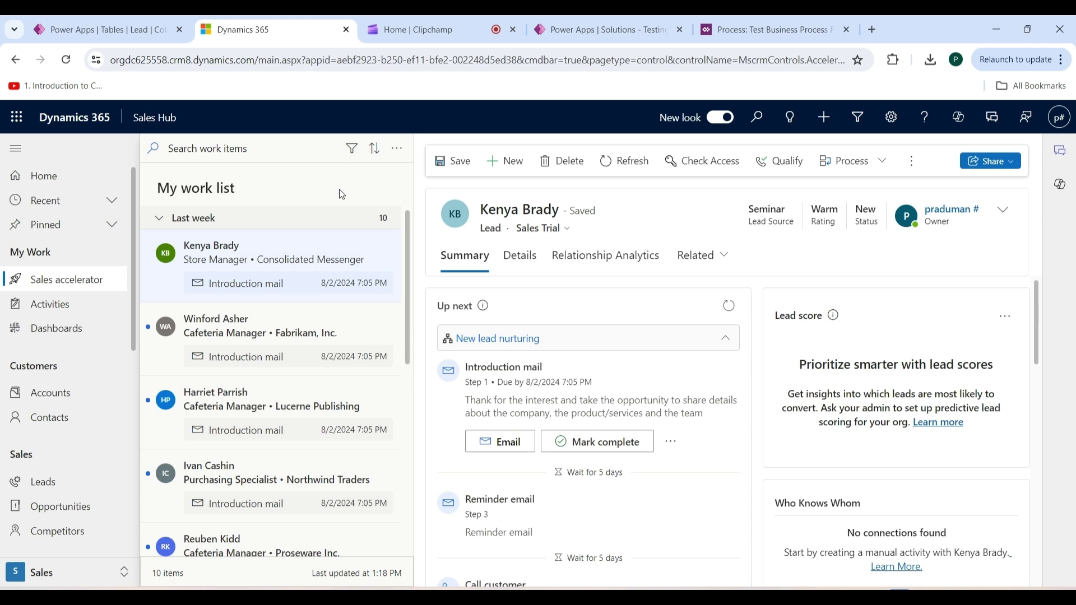
Step: Reload Dynamics 365 and open the Sales Hub app in the App Designer from its tile menu
key(F5)
click(168, 122)
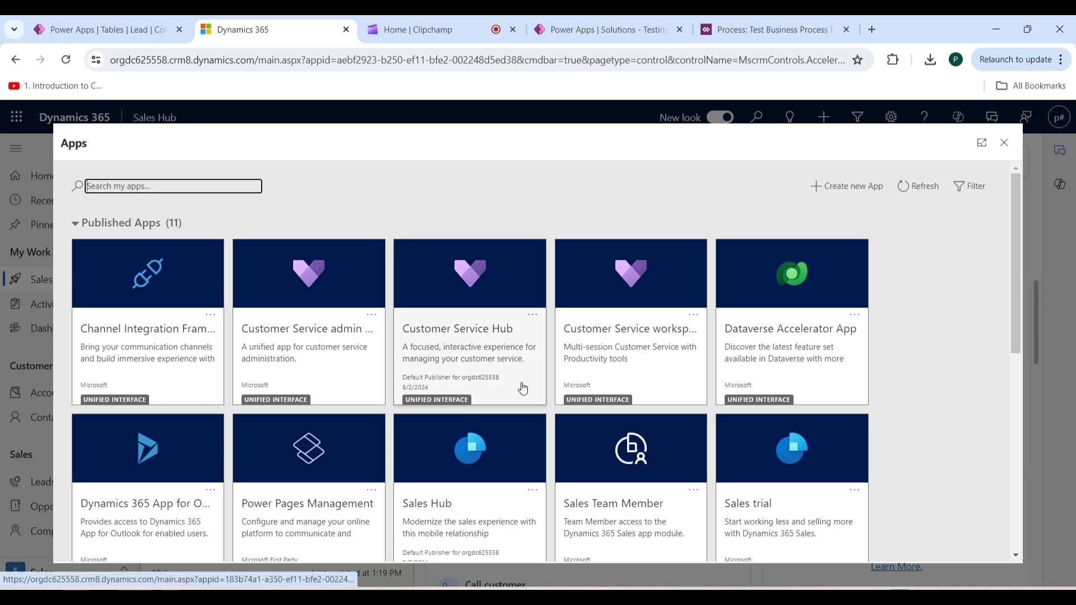
click(531, 492)
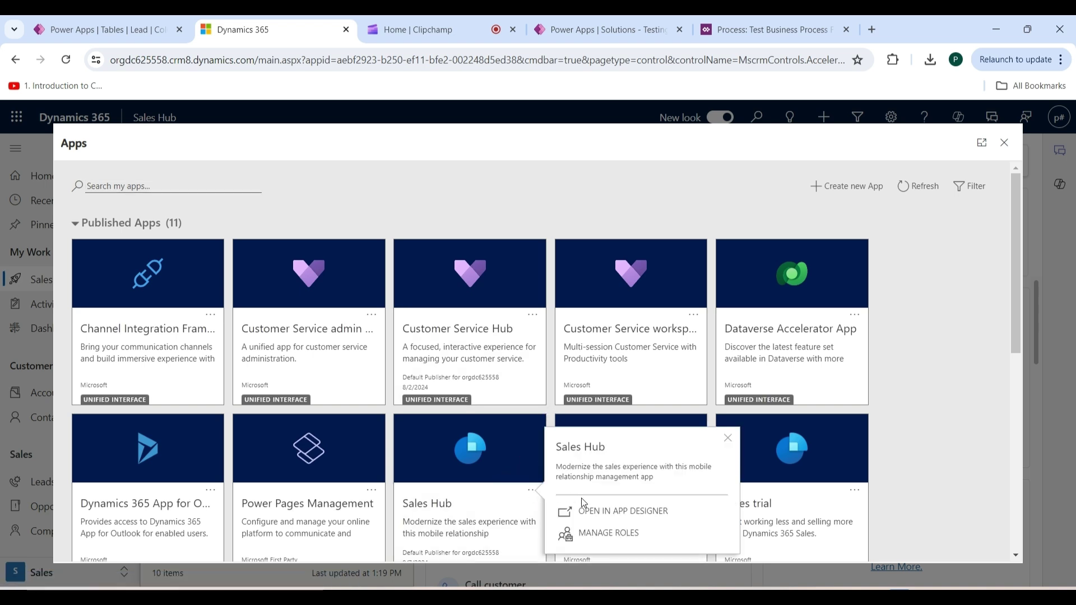
click(614, 511)
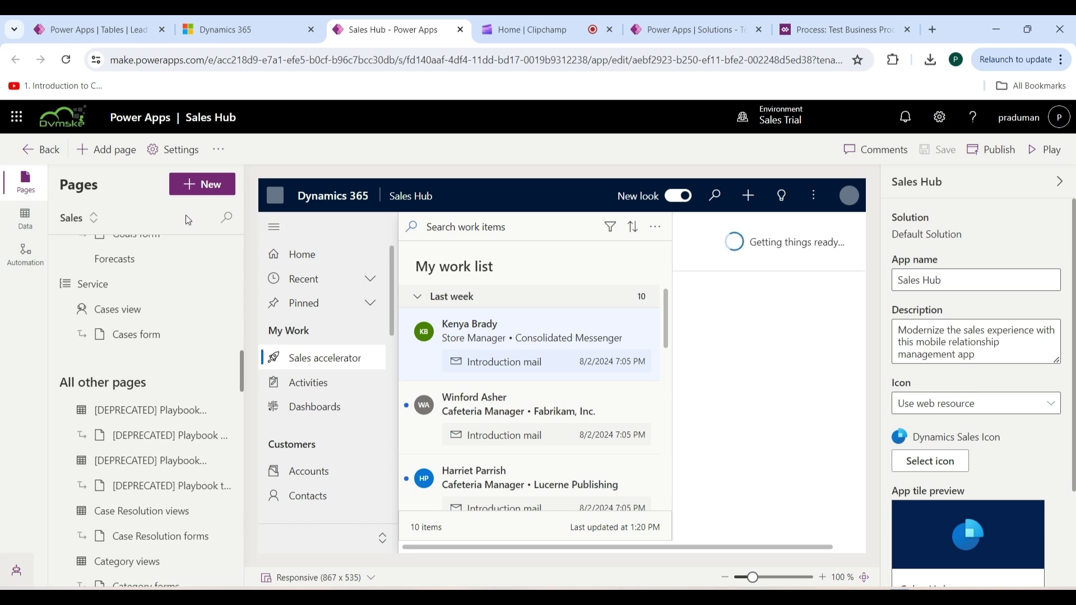
Step: Add Test Business Process Flow from the Automation list to Sales Hub and save the app
click(14, 268)
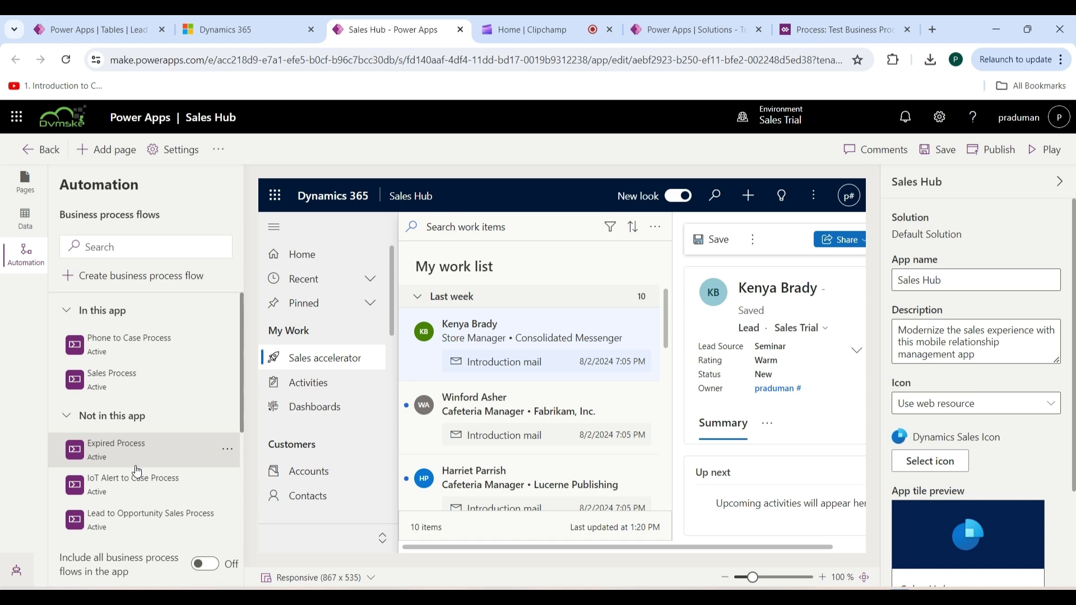
scroll(137, 471, down, 3)
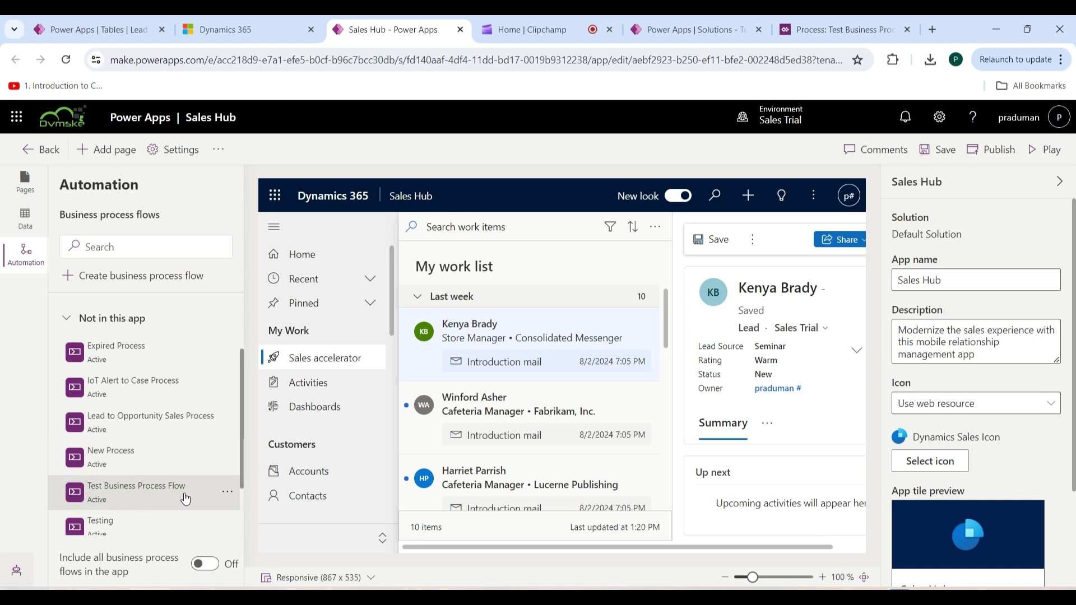
click(228, 494)
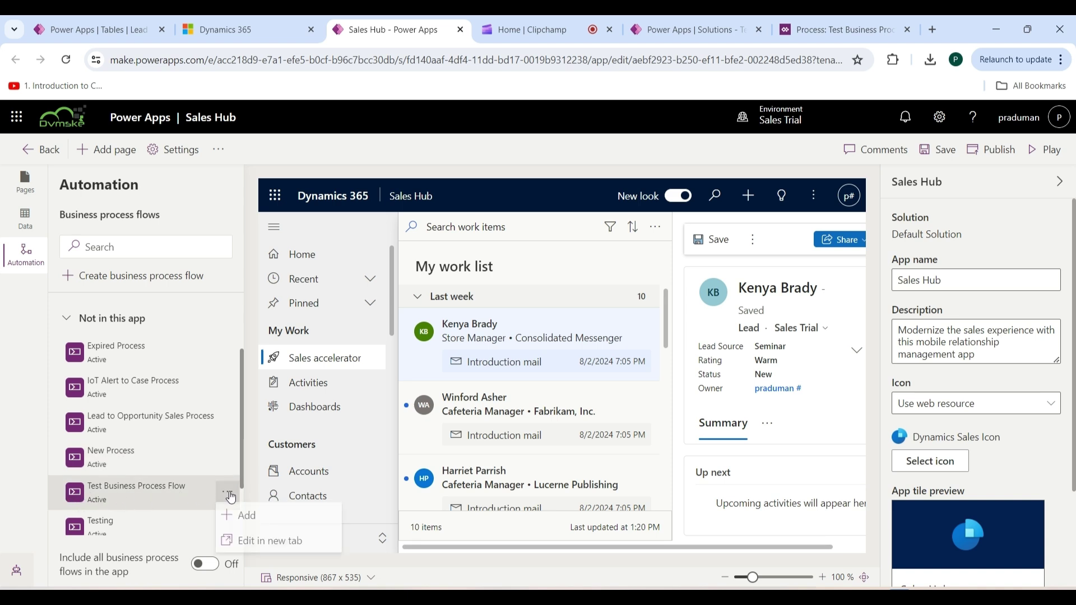
click(249, 520)
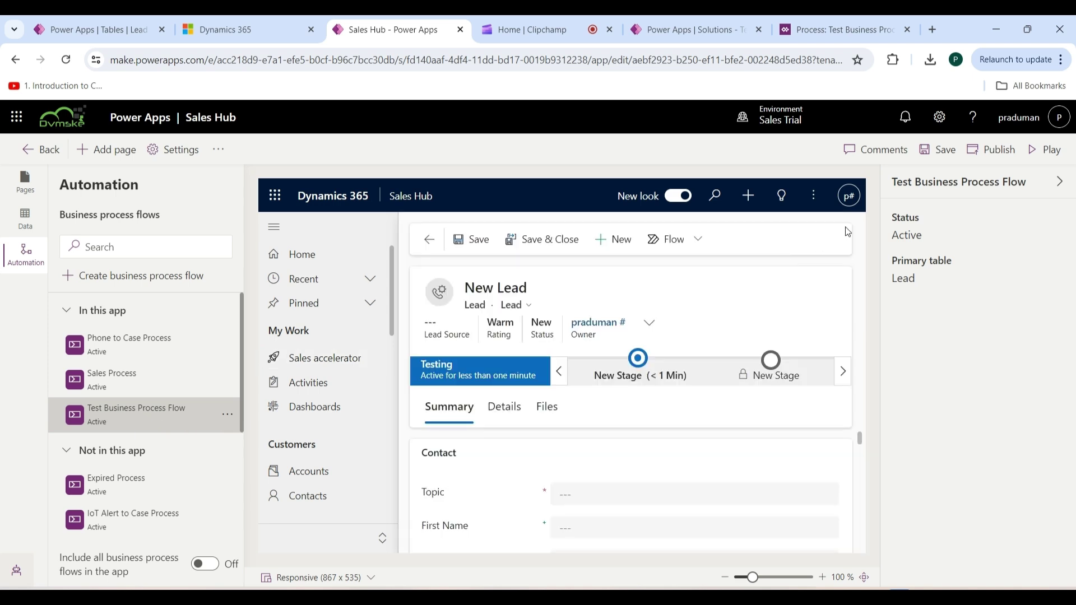
click(936, 156)
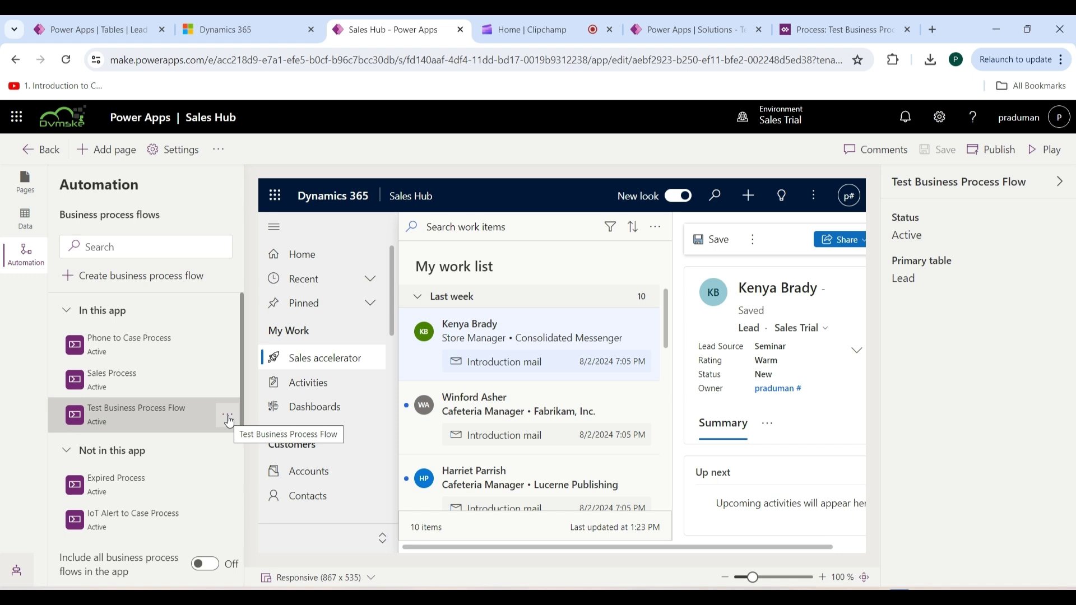
click(227, 417)
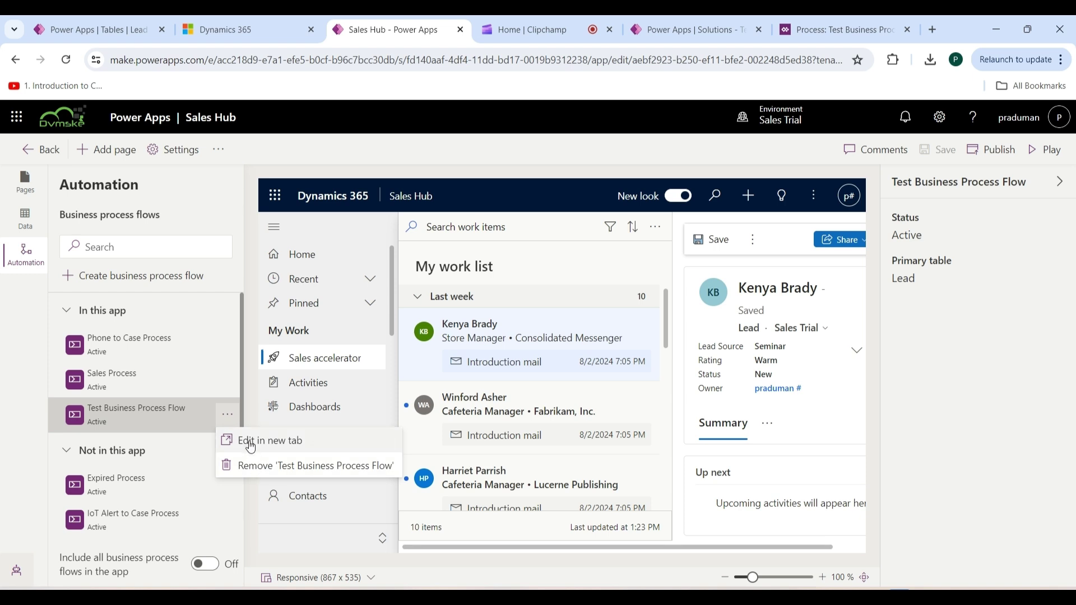
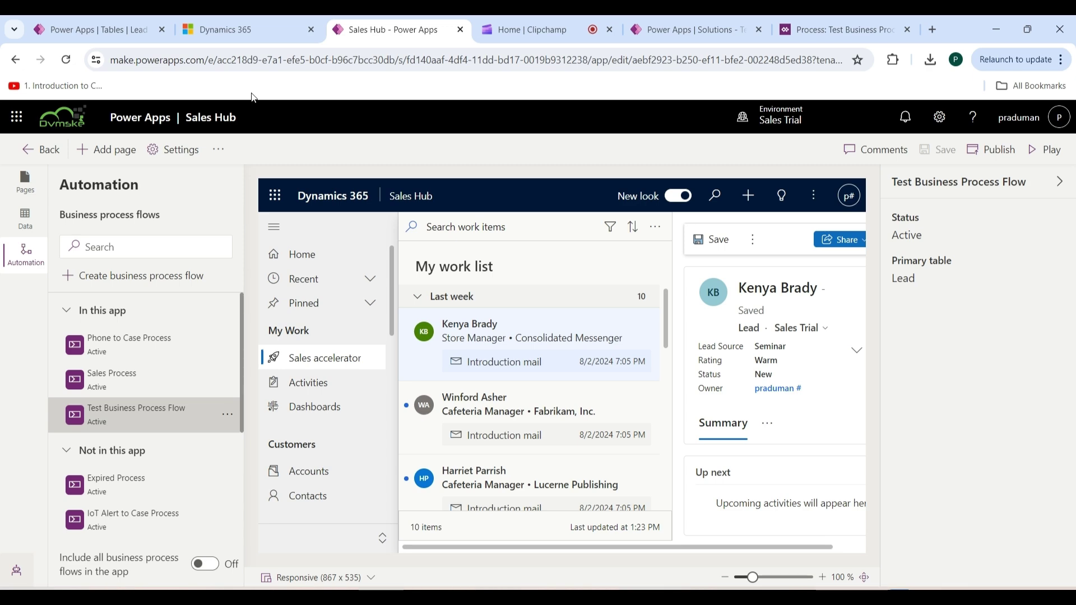
Step: In the Sales Hub app, start a new lead from the My Open Leads list
click(254, 30)
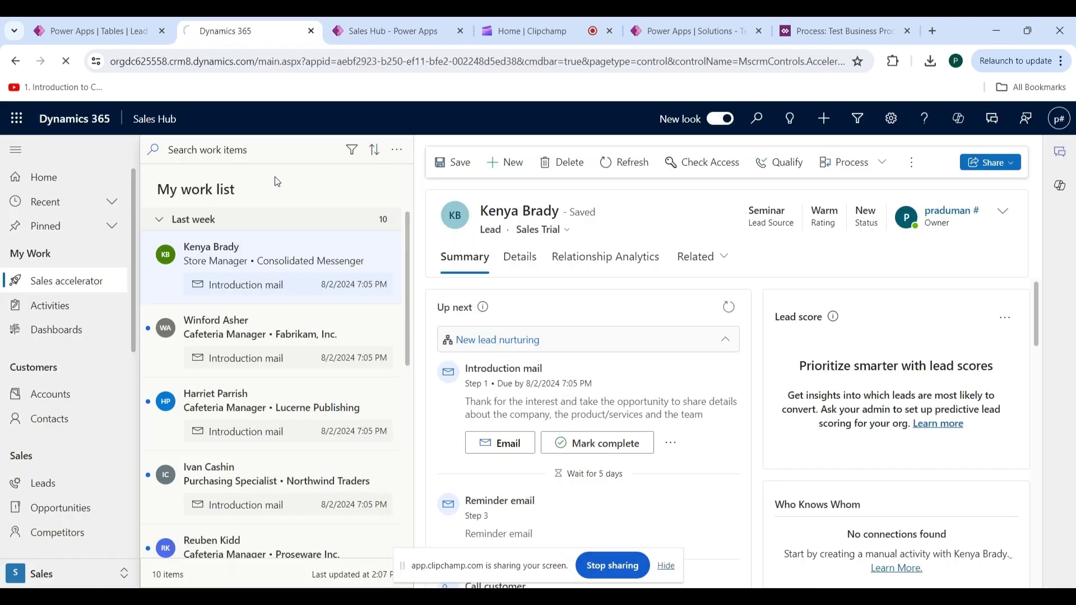
click(62, 483)
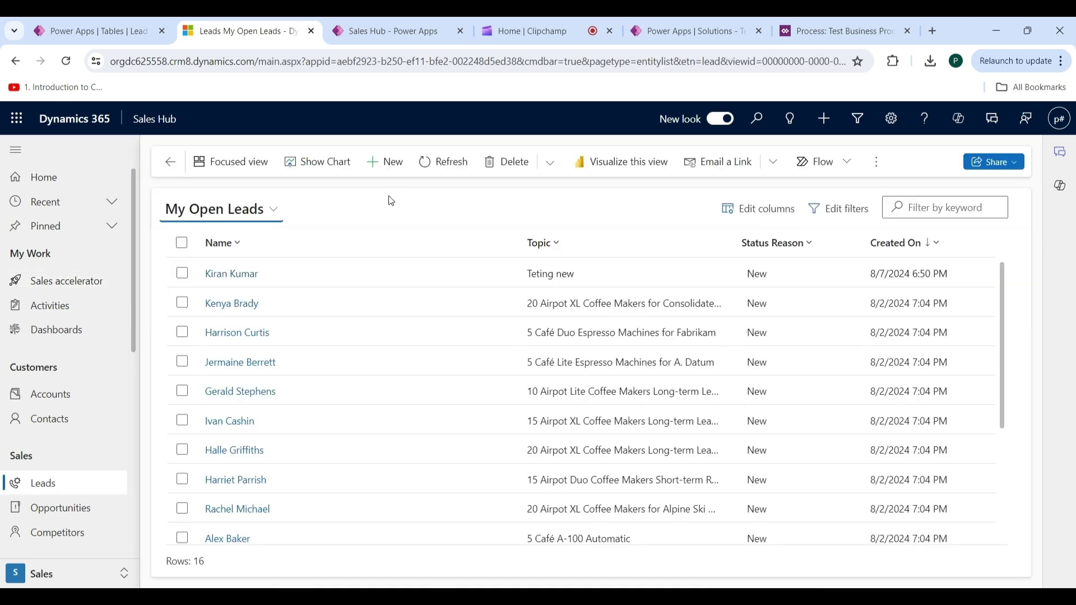
click(387, 167)
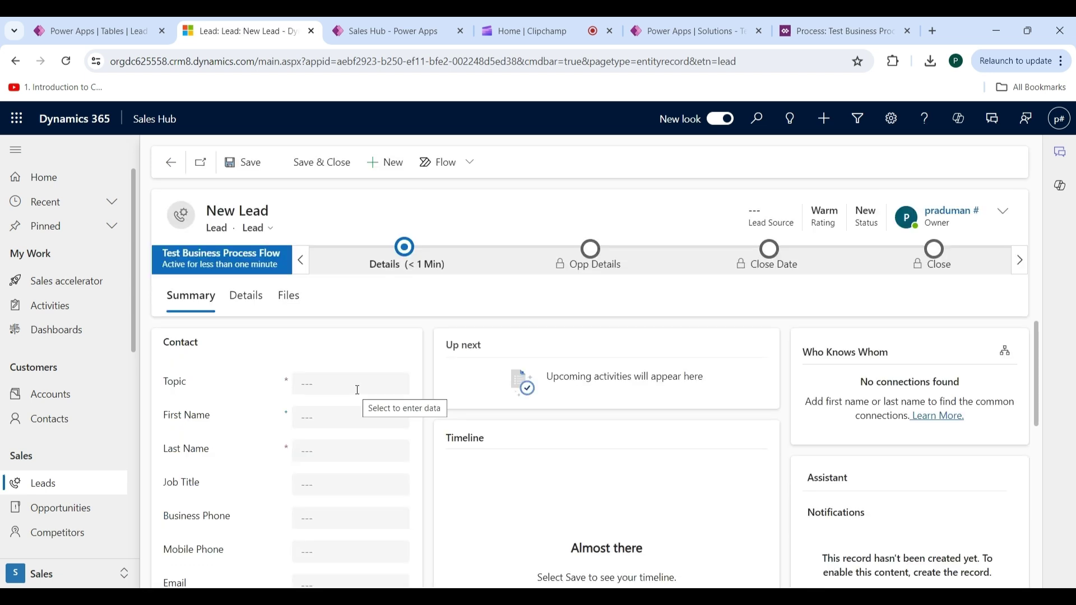
Step: Save a lead with topic 'Testing Flow' and the contact's first and last name, then view its Details stage
click(324, 382)
text(Te)
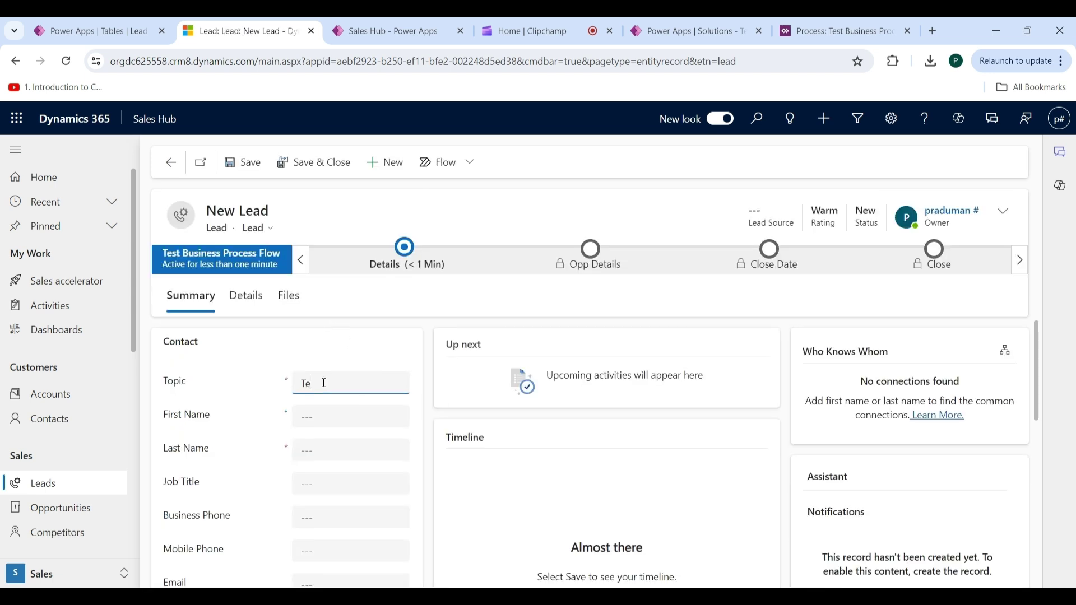
text(sting Flow)
click(326, 424)
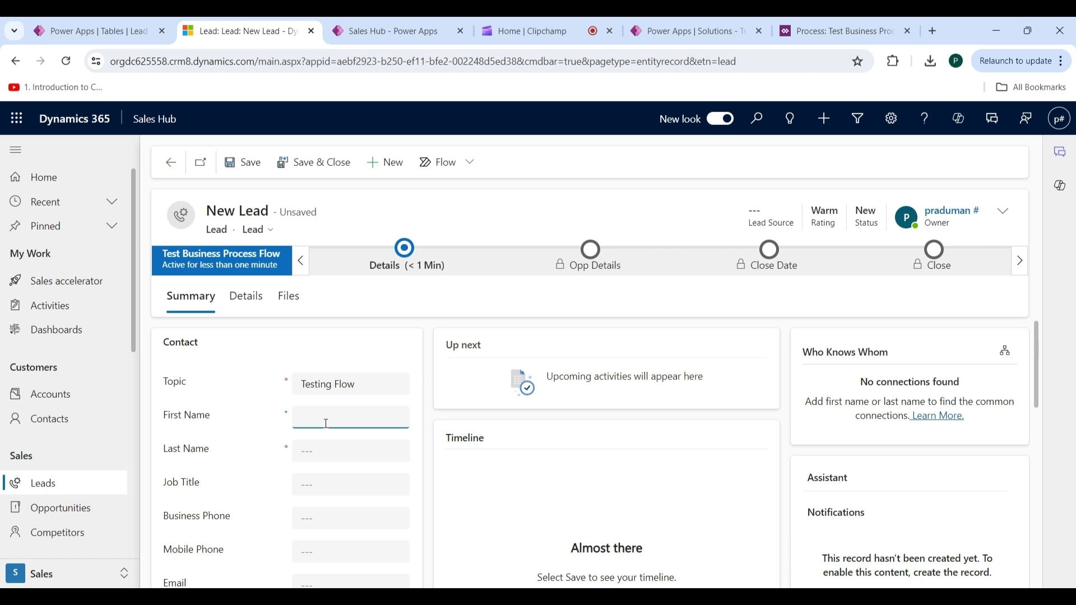
click(328, 455)
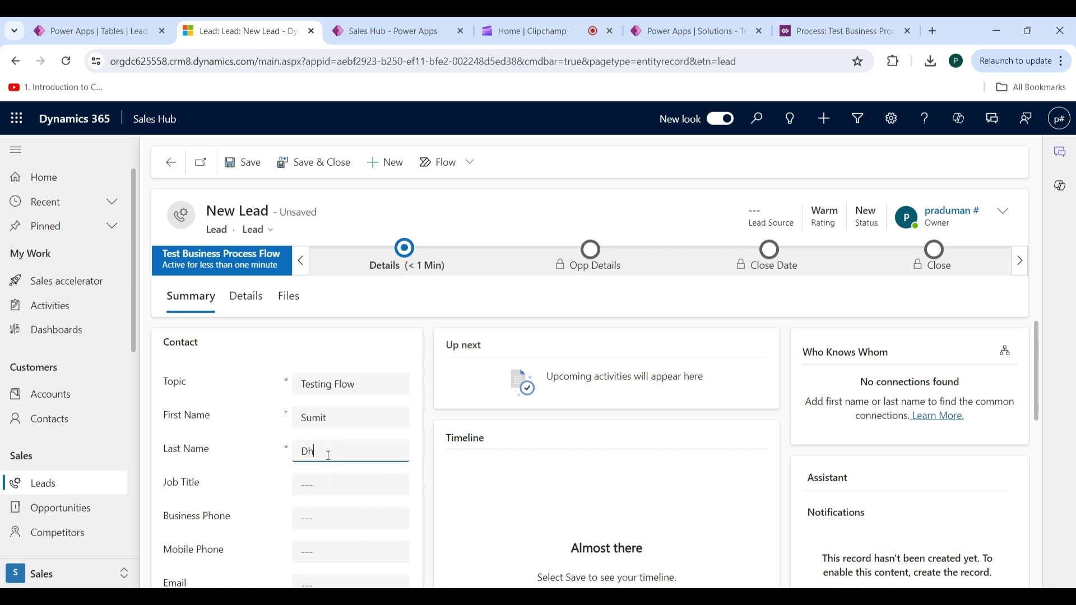
click(252, 166)
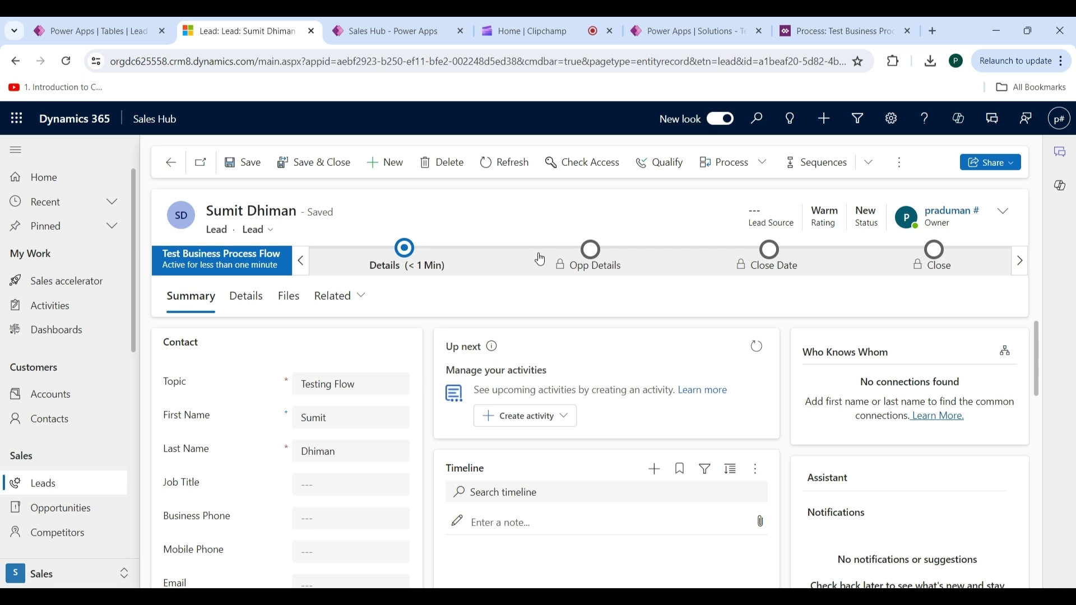
click(418, 257)
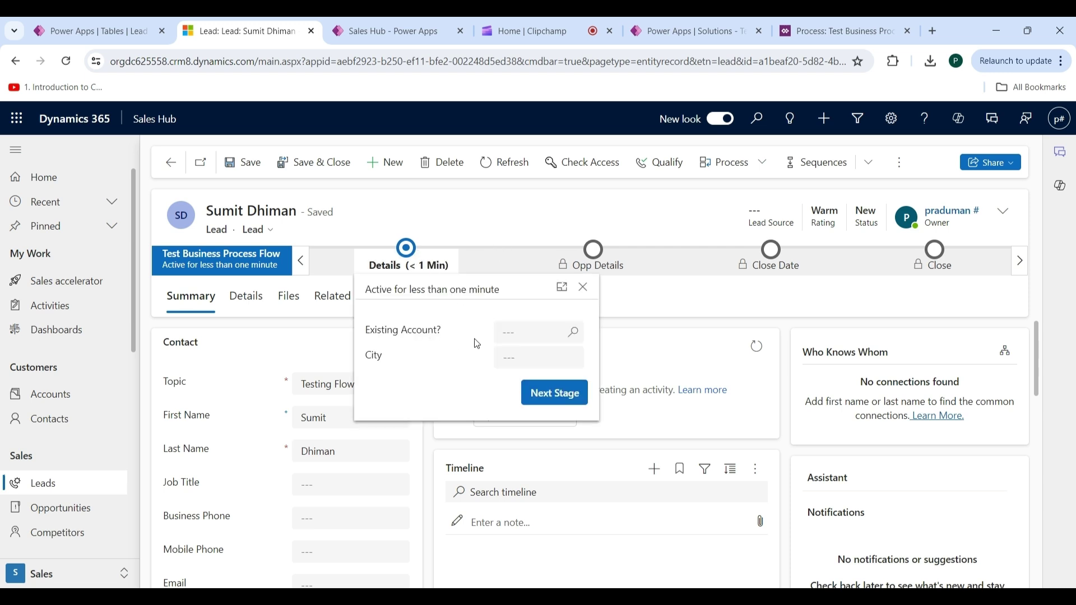
Step: Set Existing Account to A. Datum Corporation and City to Delhi, then qualify the lead
click(576, 338)
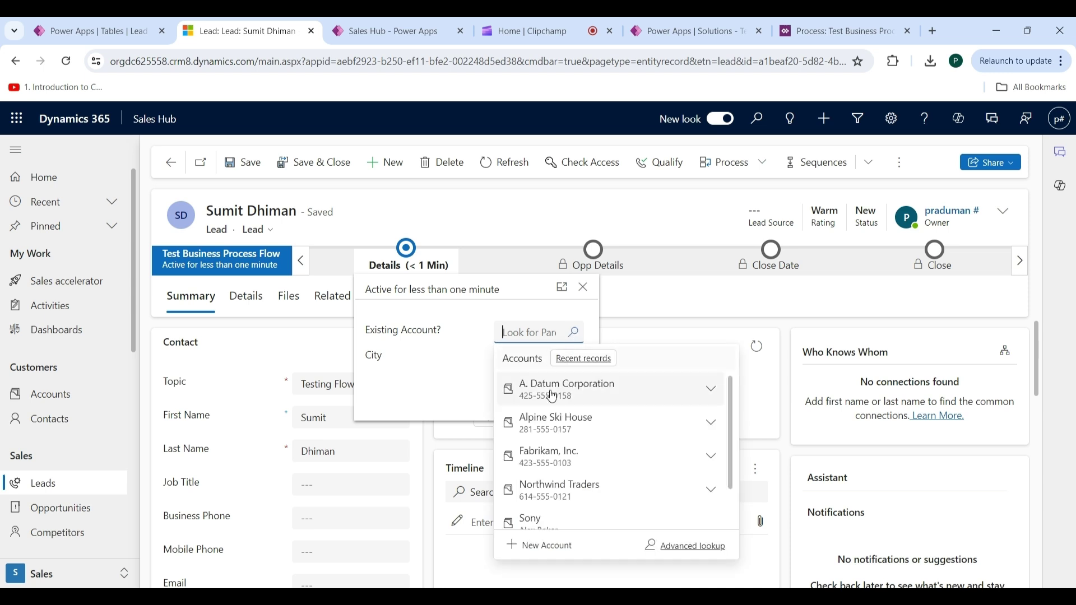
click(552, 396)
click(527, 359)
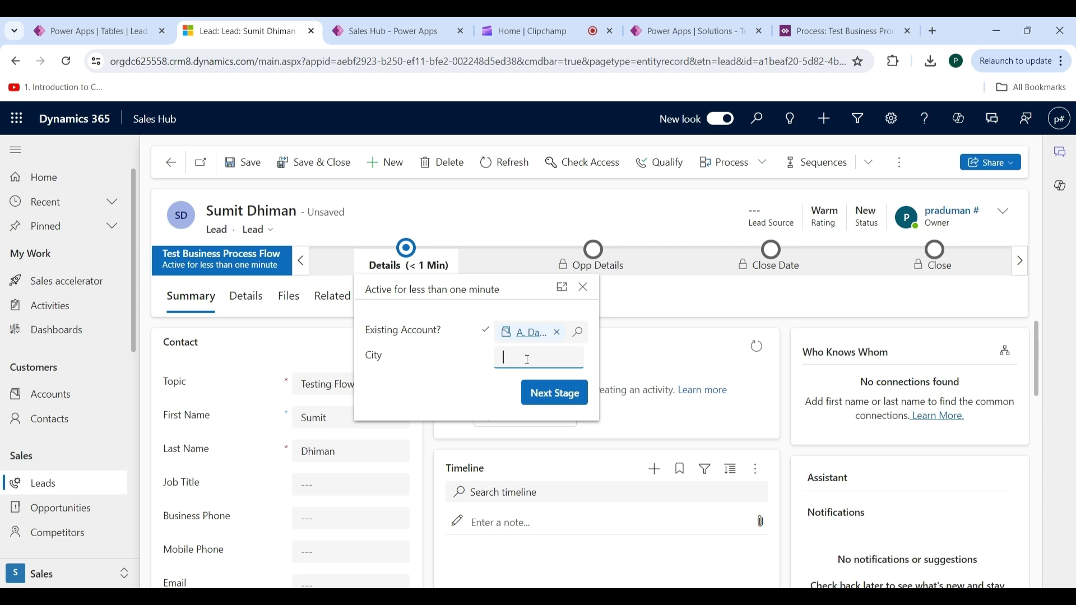
text(Delhi)
click(661, 165)
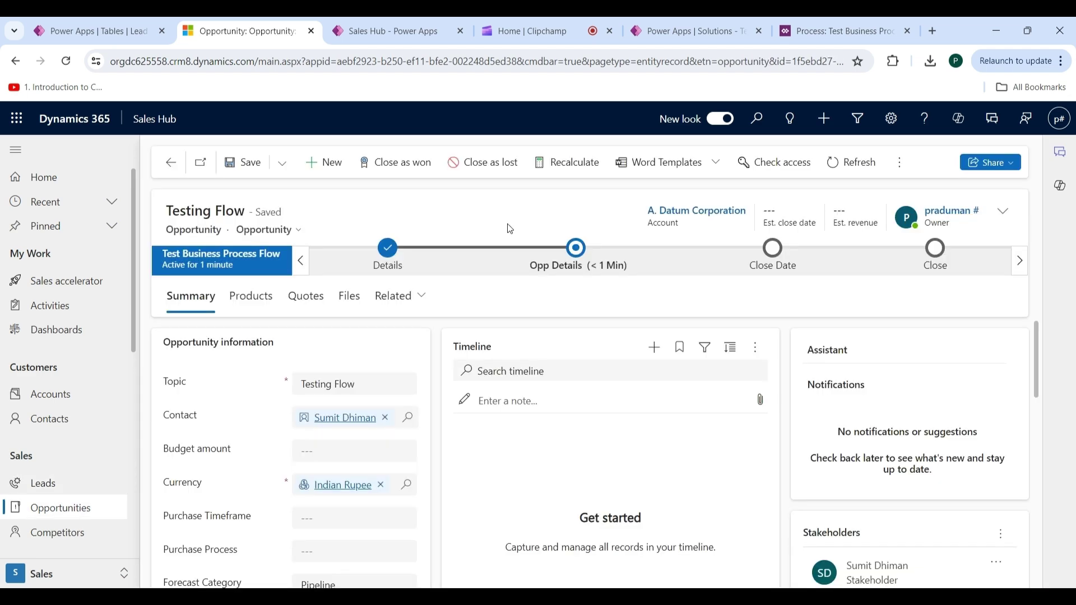
Step: In the Opp Details stage, enter budget amount 5000 and description 'Test'
click(573, 269)
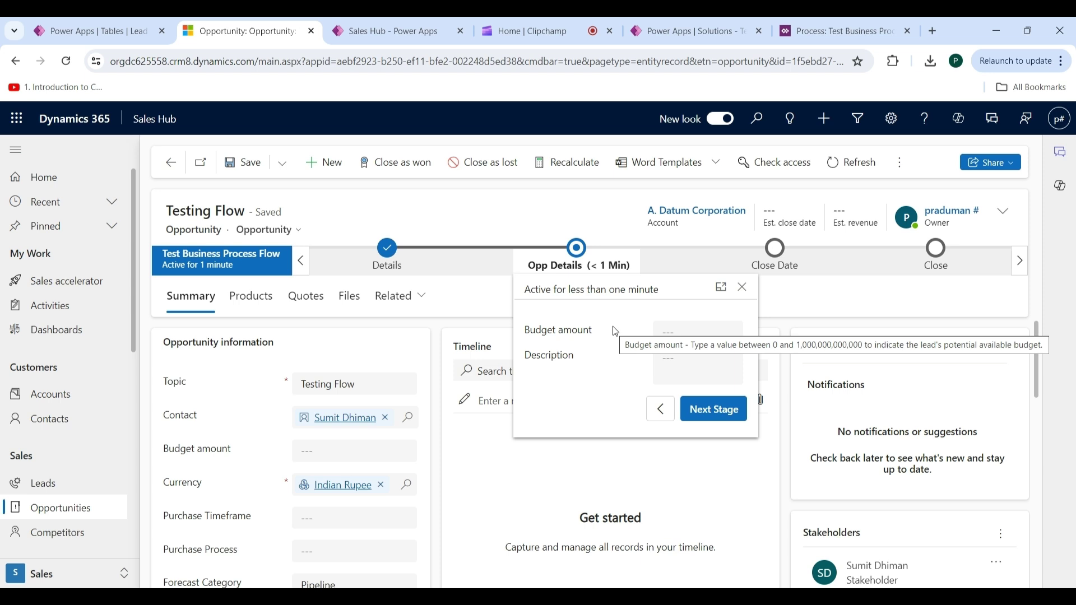
click(605, 335)
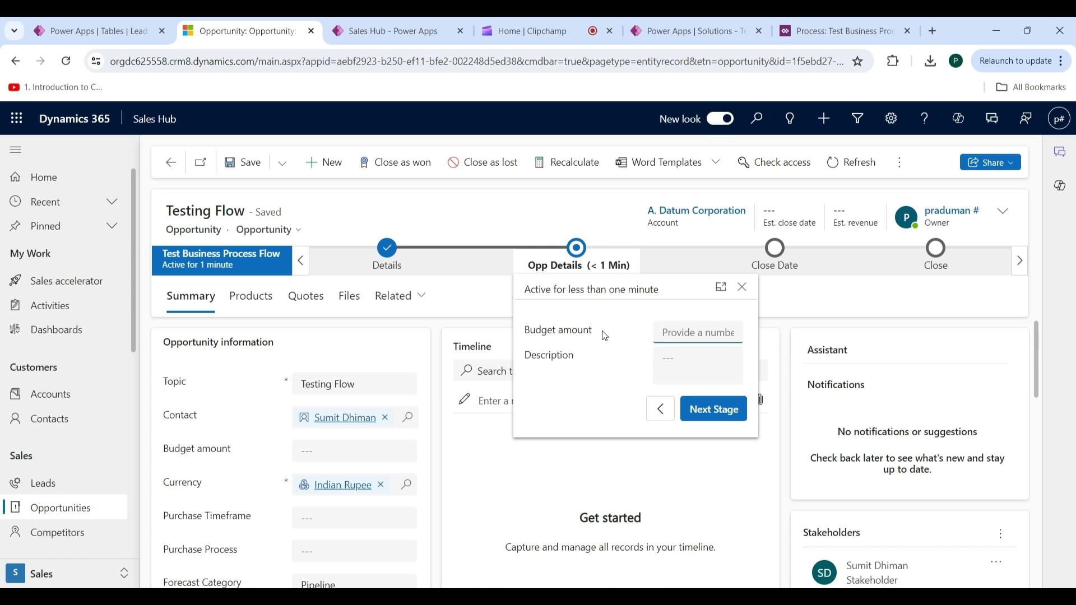
text(5000)
key(Tab)
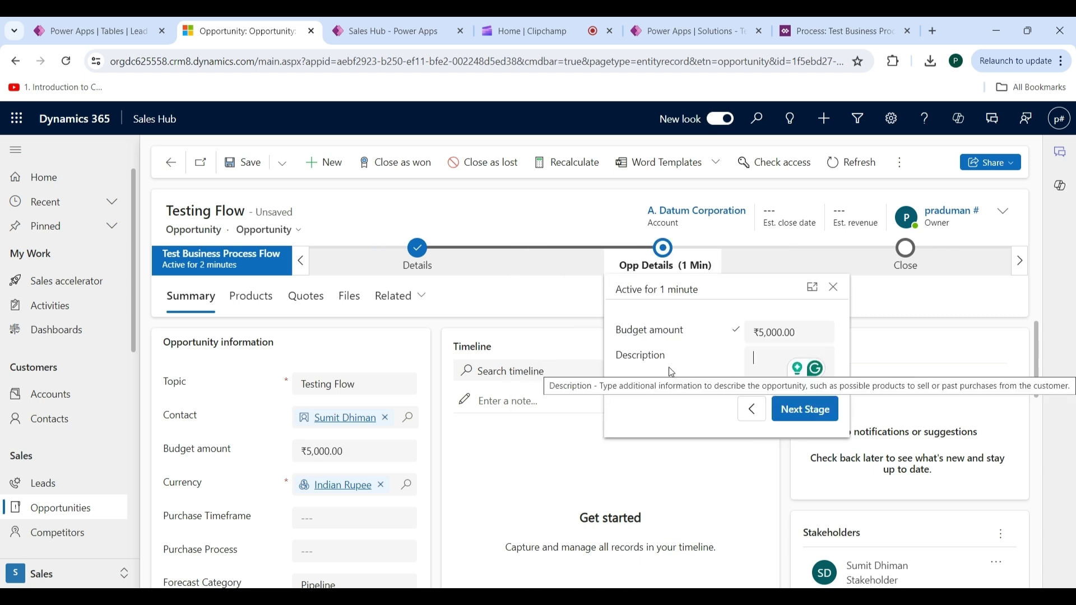
text(Test)
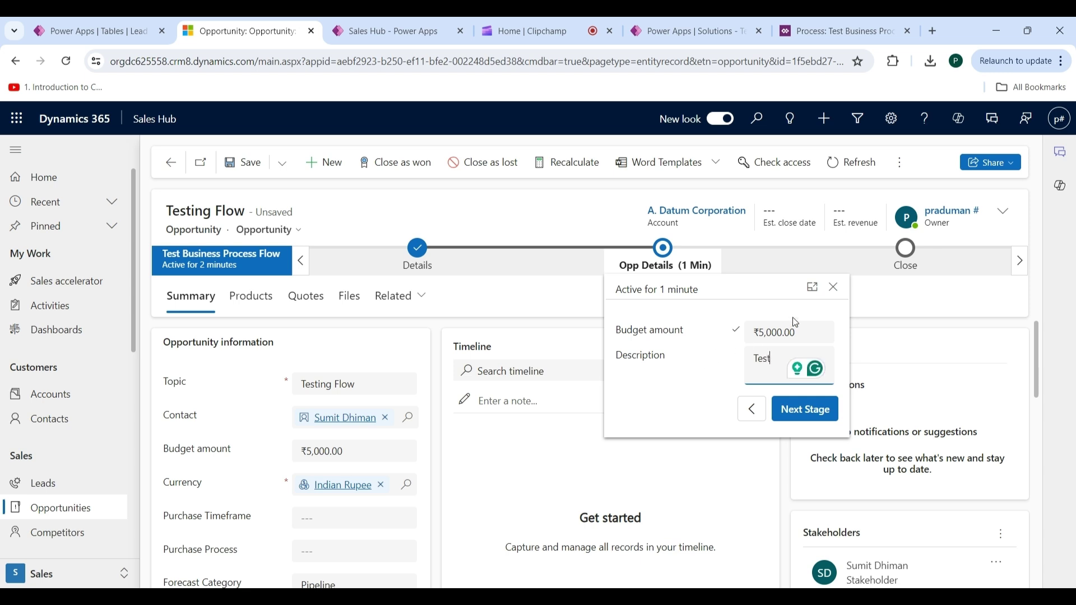
Step: Change the budget amount to 7,000, which adds a Close Date stage to the flow
click(910, 266)
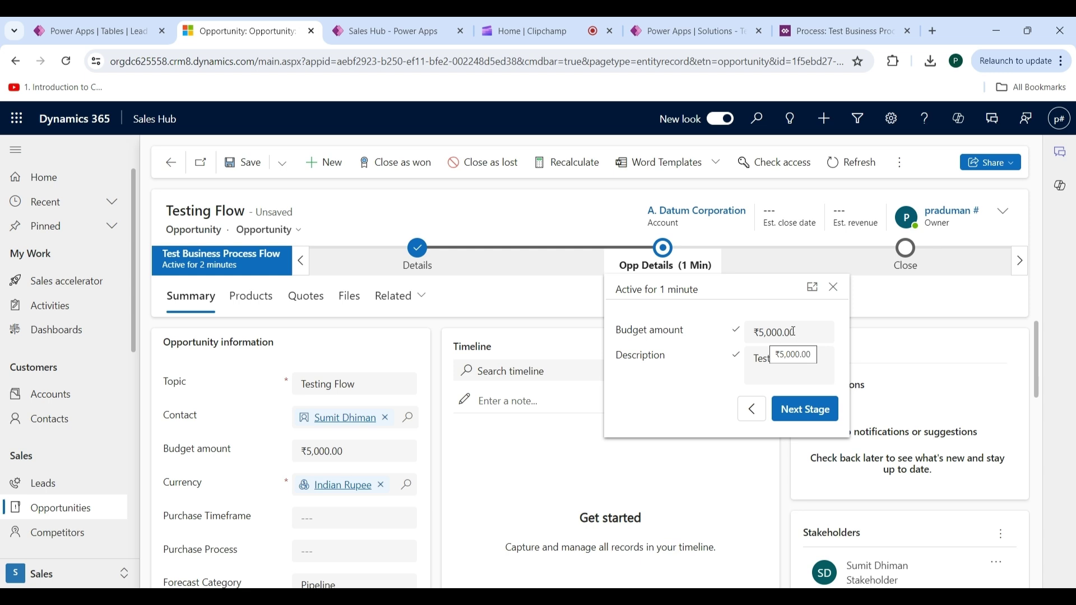
drag(804, 329, 748, 338)
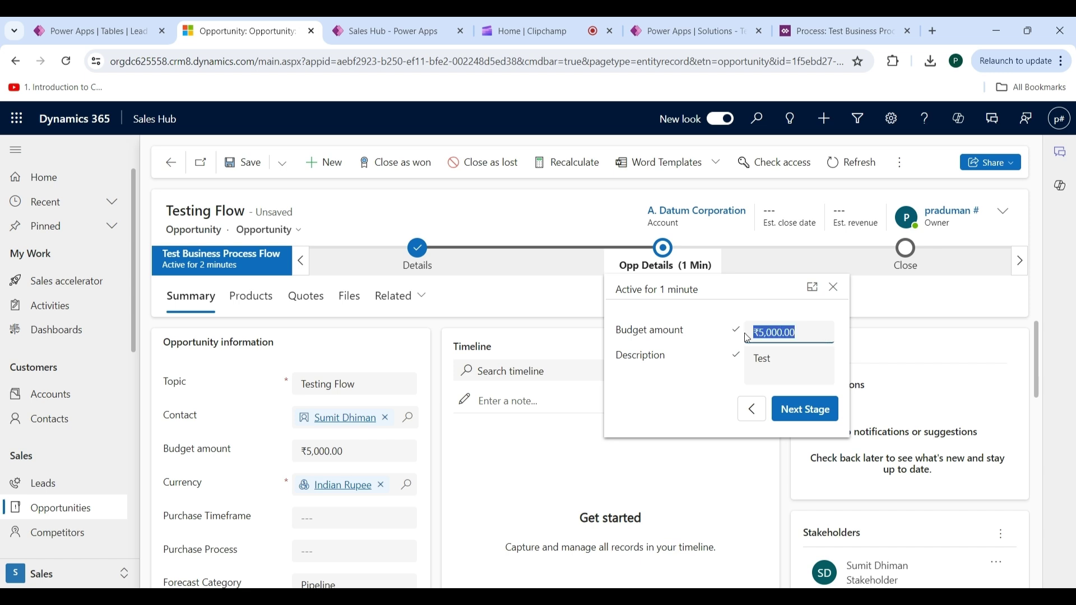
key(BackSpace)
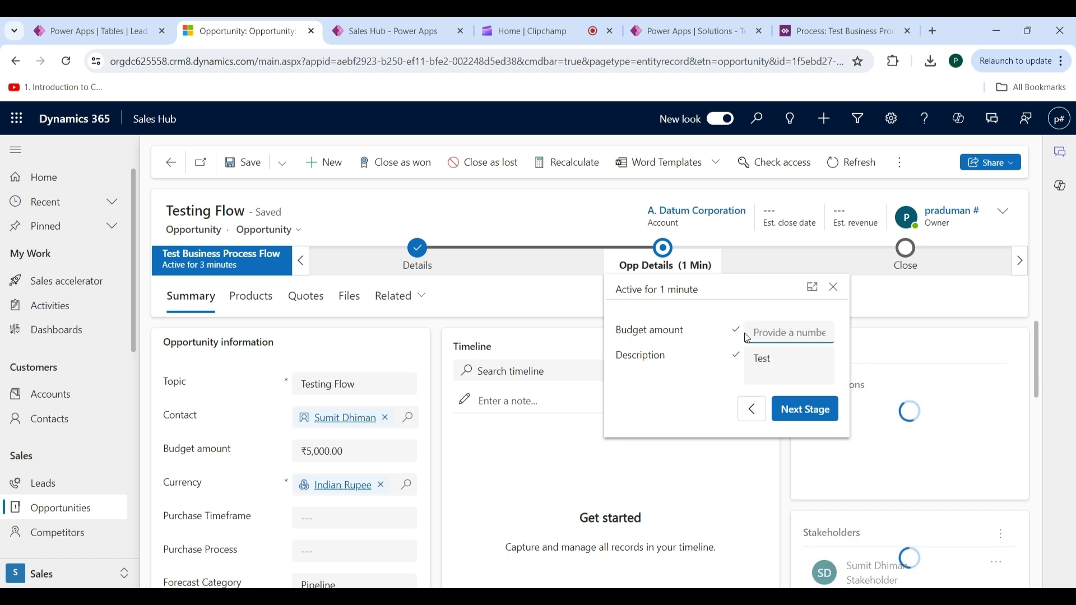
text(7)
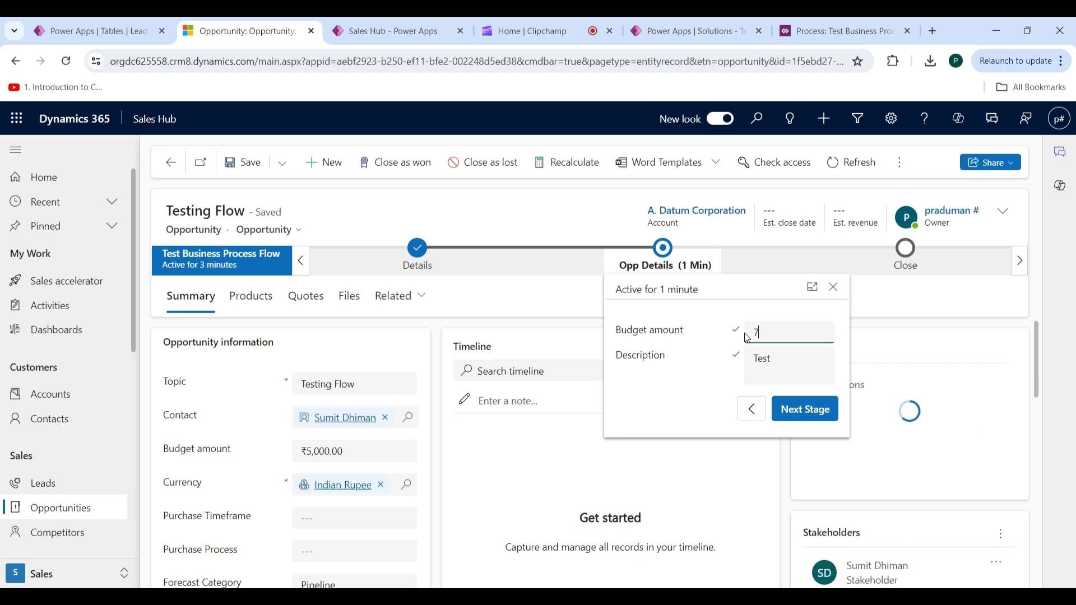
text(,0000)
click(734, 321)
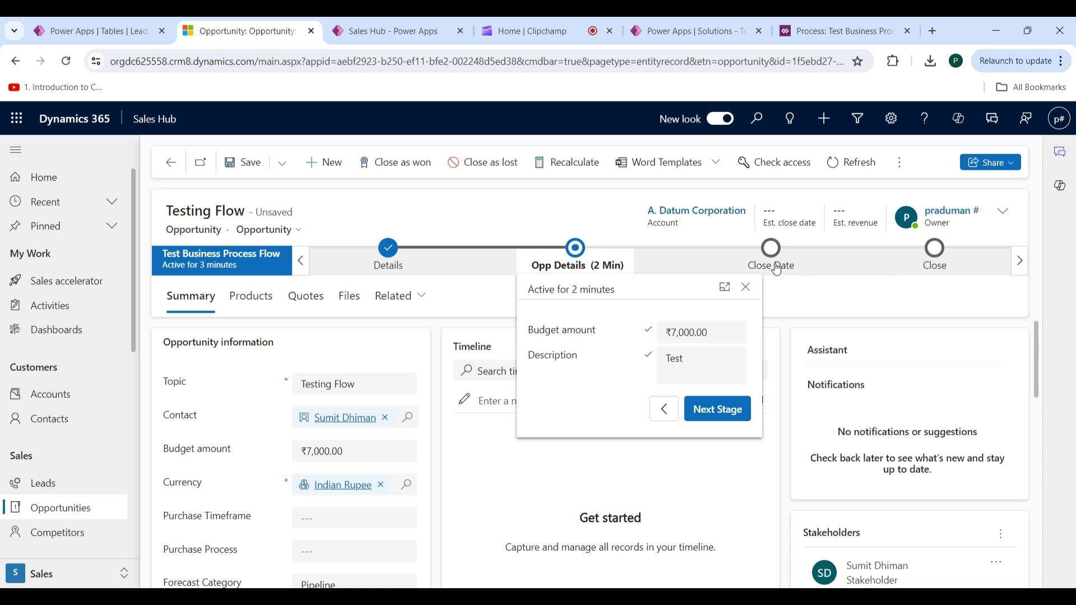
click(777, 263)
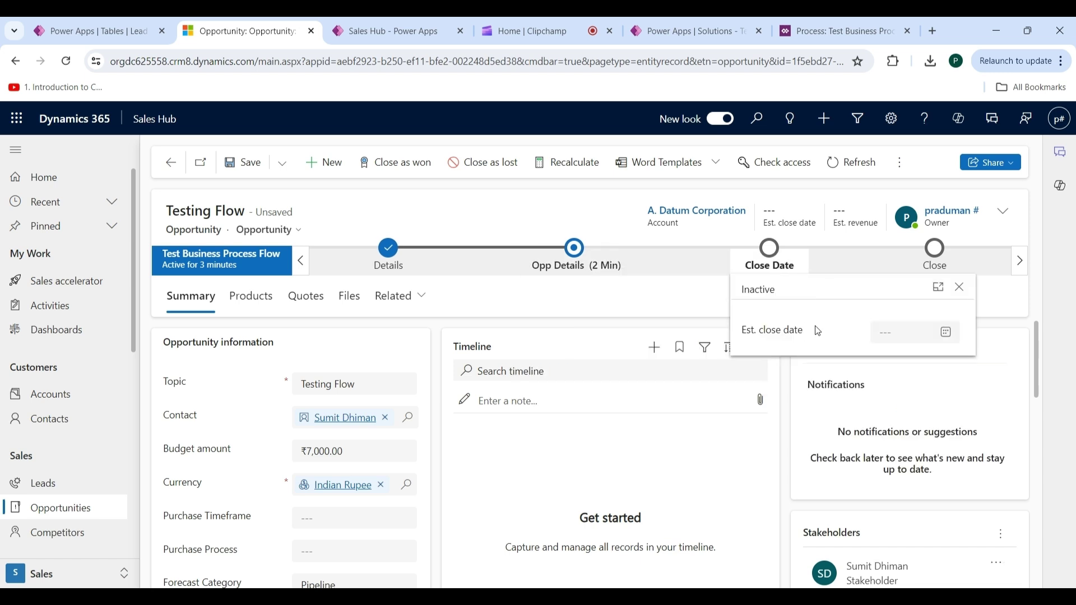
Step: Review the Close stage, then change the Opp Details budget amount back to 5,000
click(939, 263)
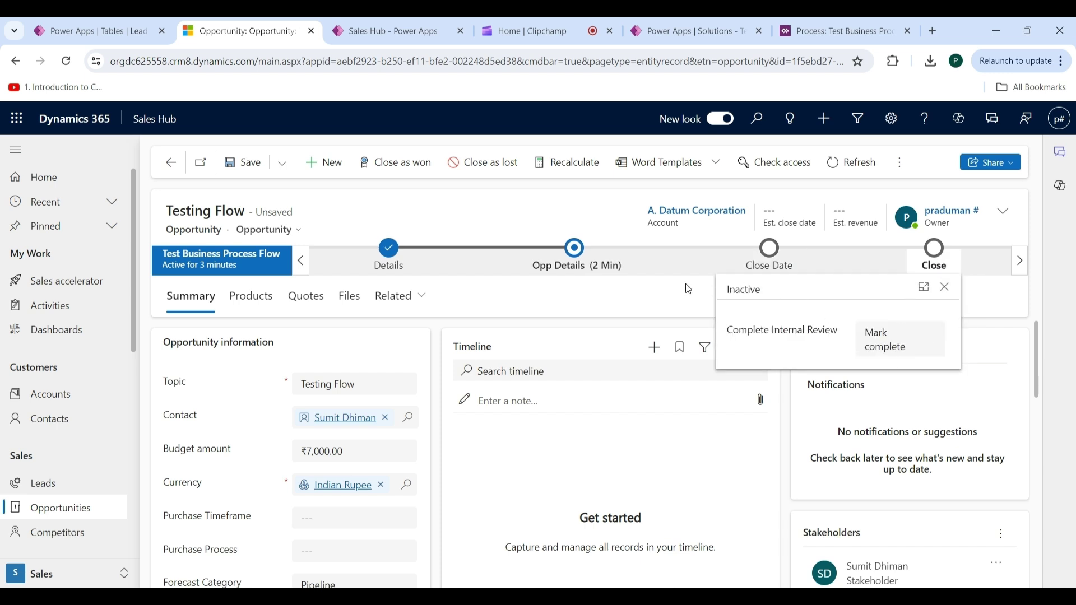
click(575, 261)
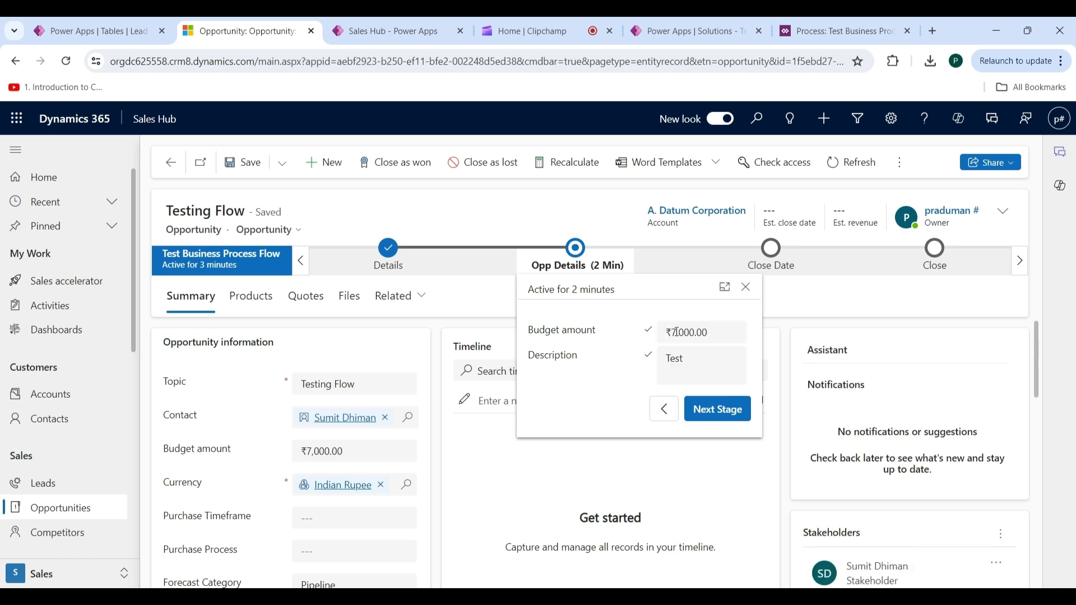
click(677, 332)
key(BackSpace)
text(5)
click(606, 385)
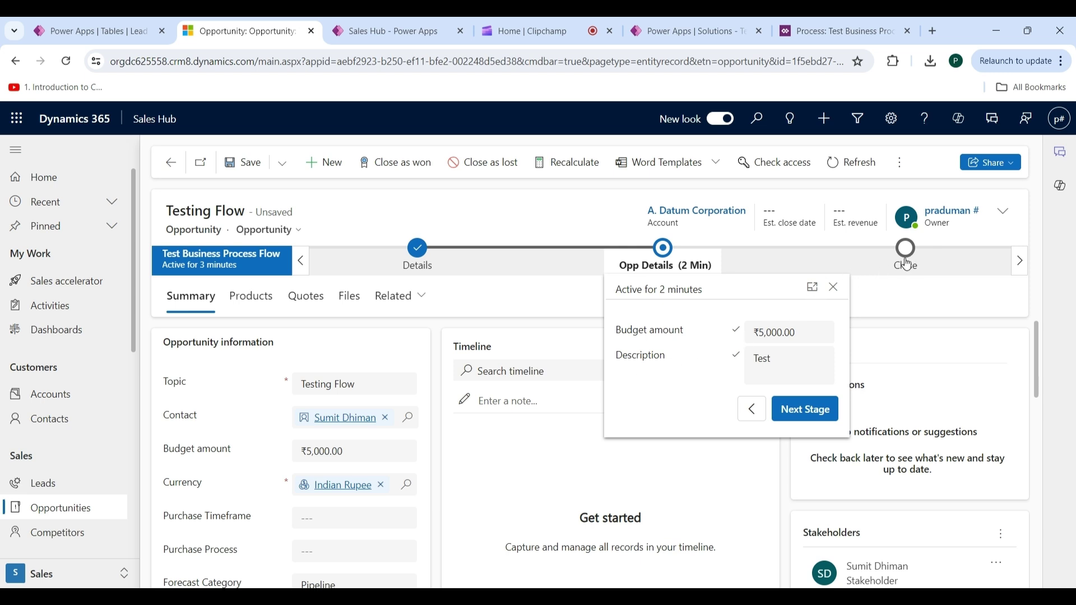
Step: Advance to Close, set Complete Internal Review to Completed, save, and finish the flow
click(800, 416)
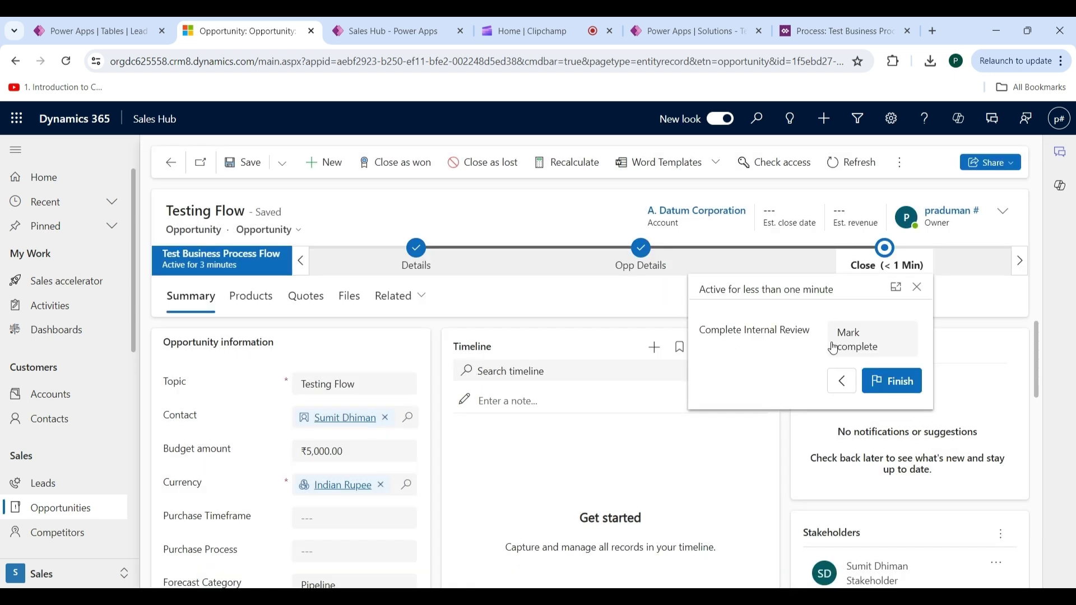
click(906, 346)
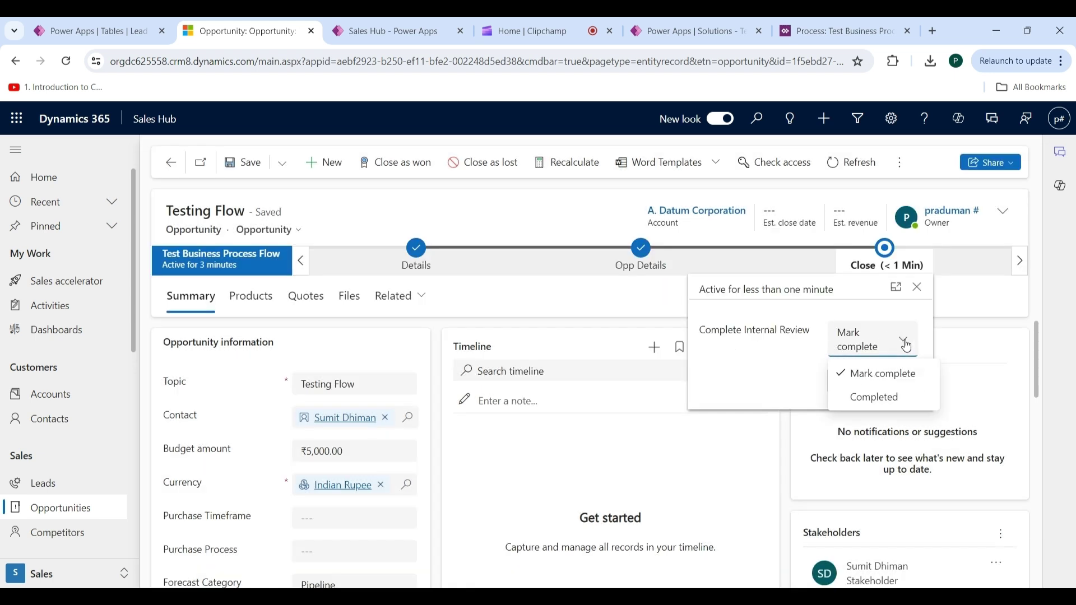
click(877, 398)
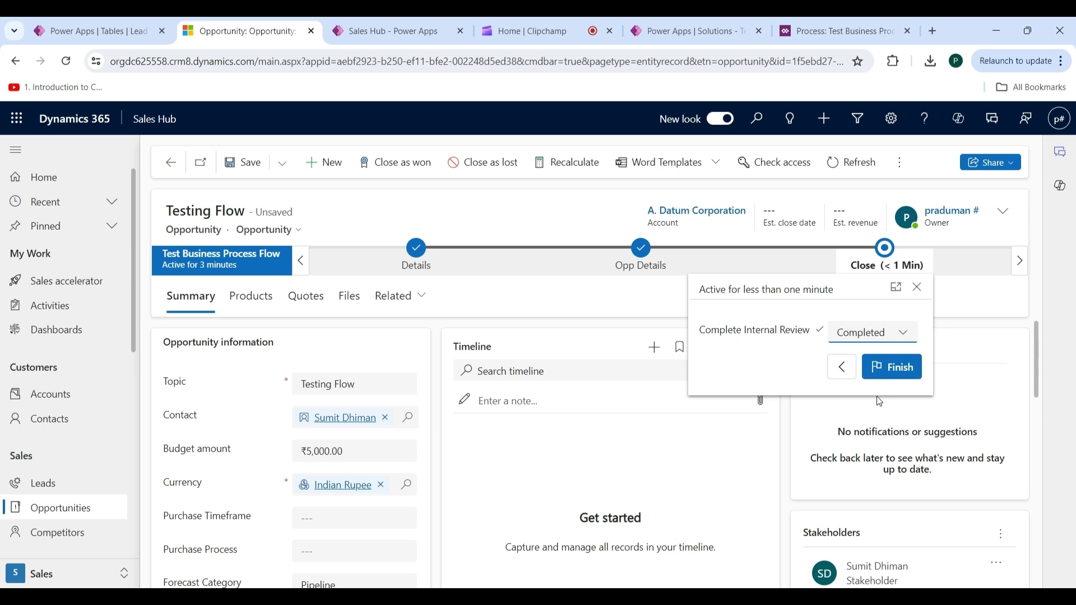
click(884, 367)
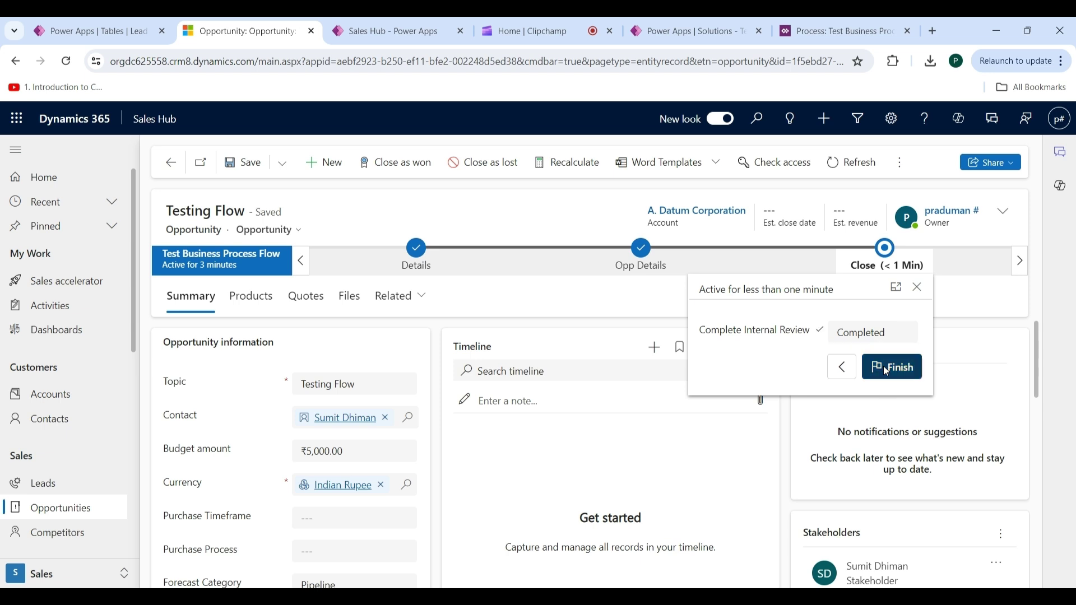
click(884, 367)
click(619, 298)
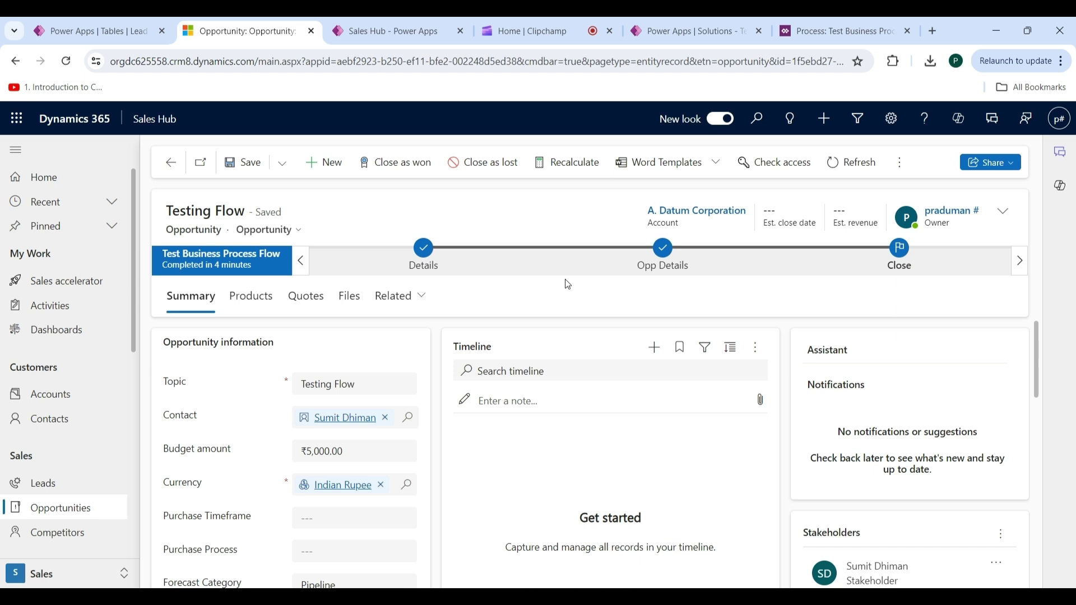